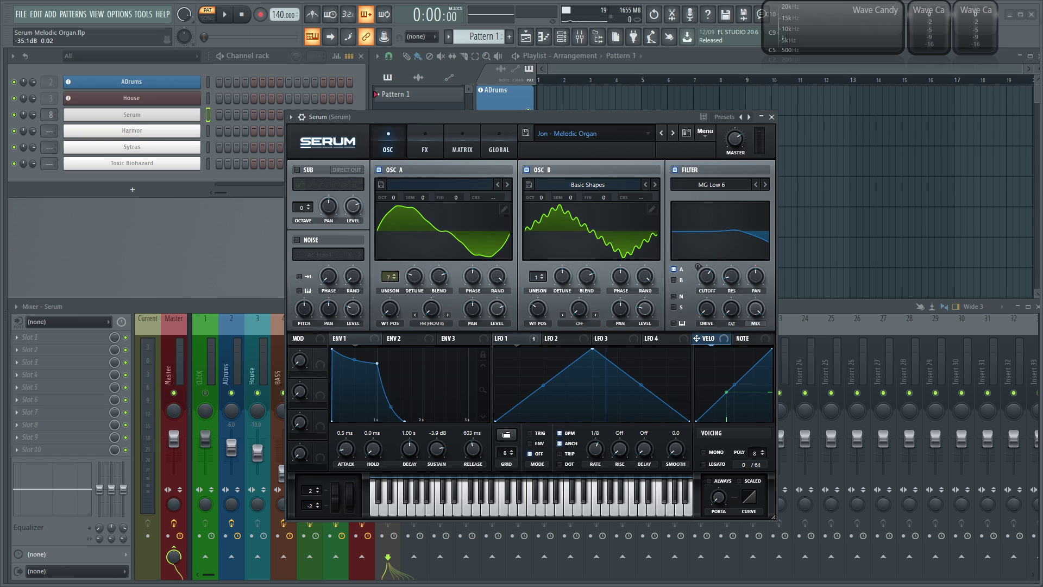
left_click_drag(567, 117, 700, 102)
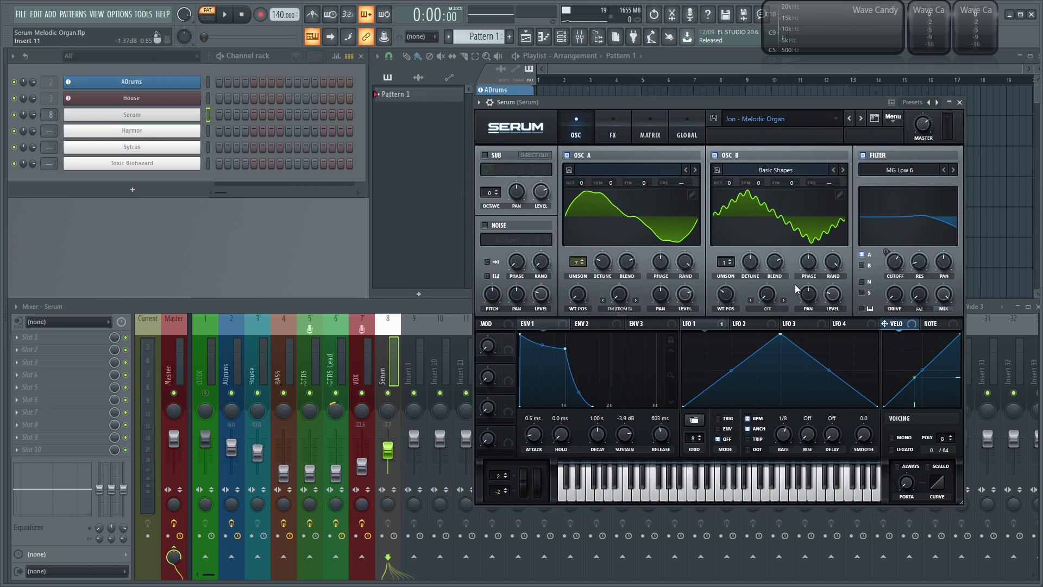
left_click_drag(787, 106, 715, 92)
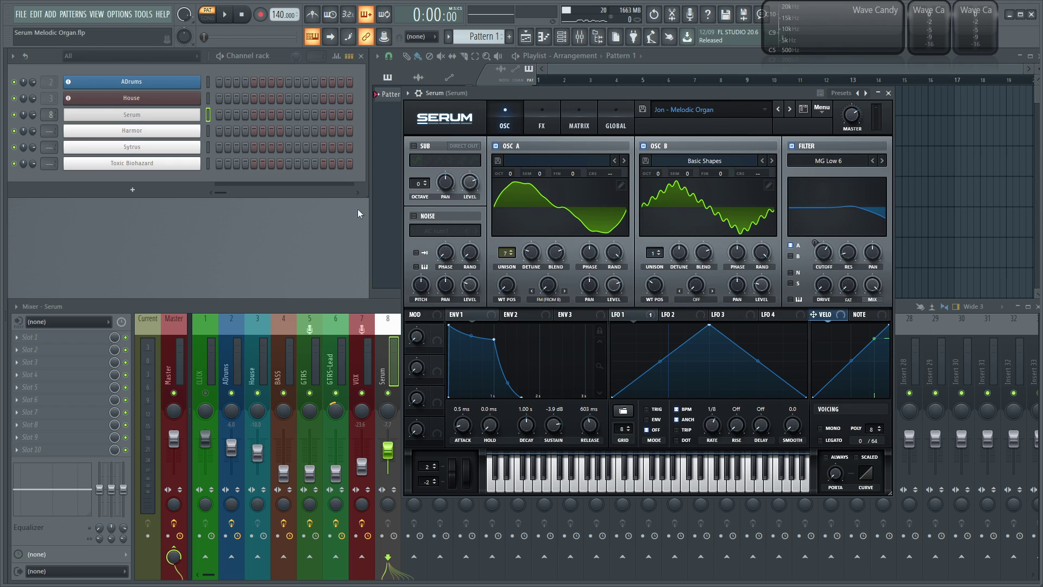
Step: Add a second Serum instance, route it to its own mixer track 9, and lower that track's fader slightly
left_click(136, 189)
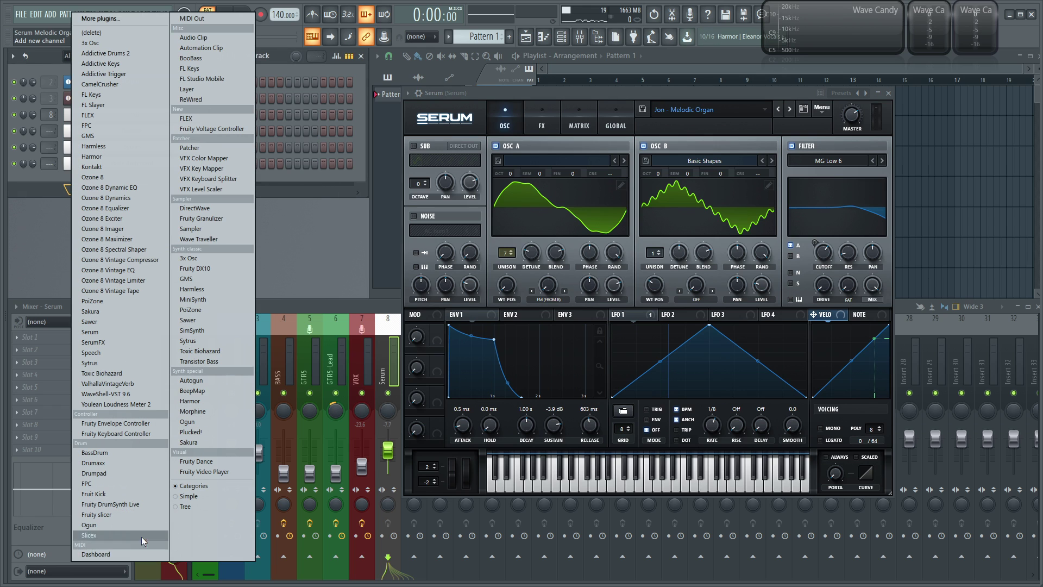
left_click(124, 331)
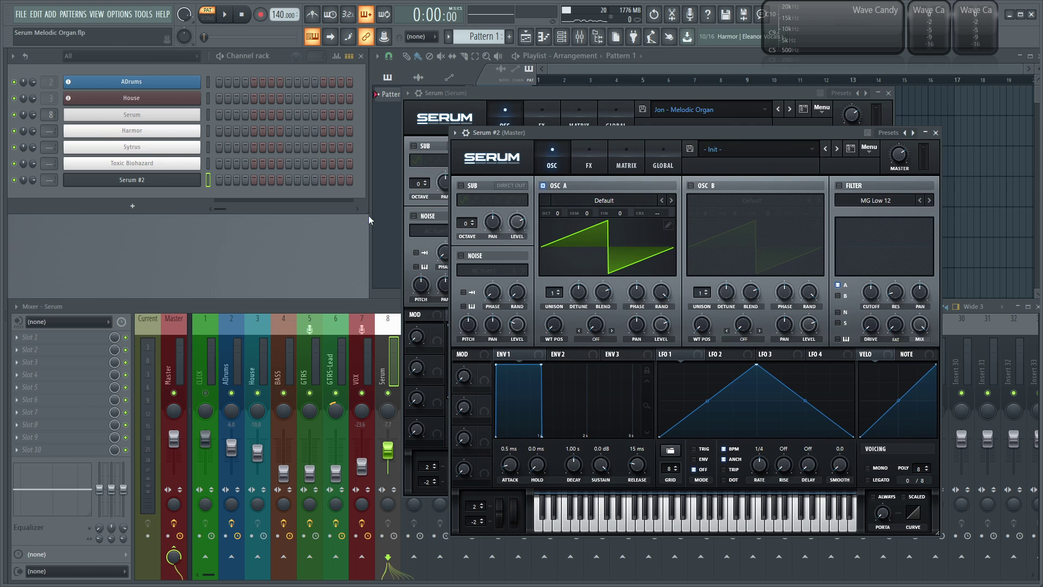
key("ctrl+l")
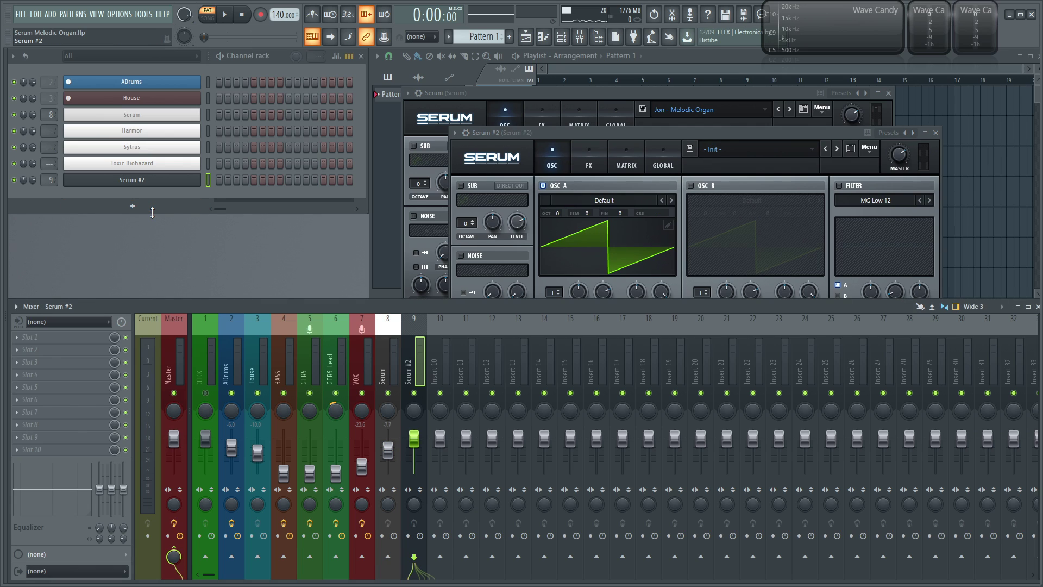
left_click_drag(422, 441, 422, 450)
Step: Arrange the original Serum window and the Serum #2 window side by side for comparison
left_click(782, 93)
left_click_drag(782, 94, 384, 56)
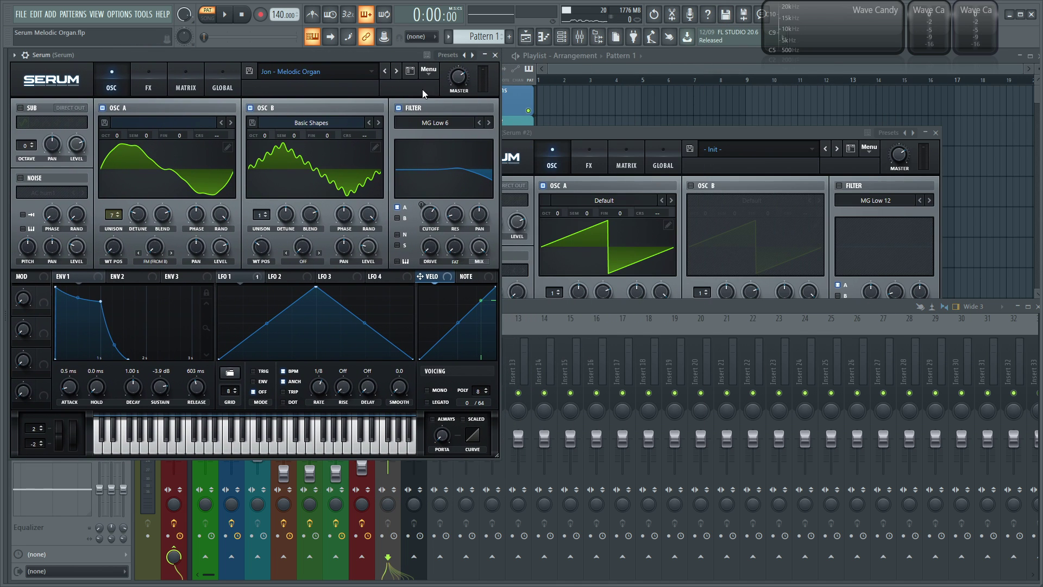
left_click_drag(693, 132, 744, 56)
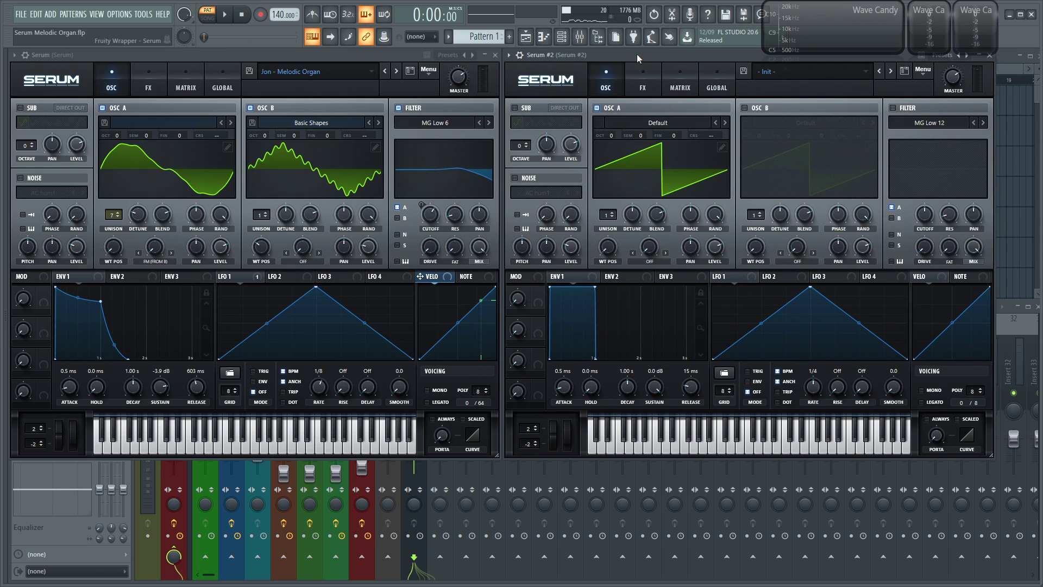
left_click_drag(641, 57, 652, 77)
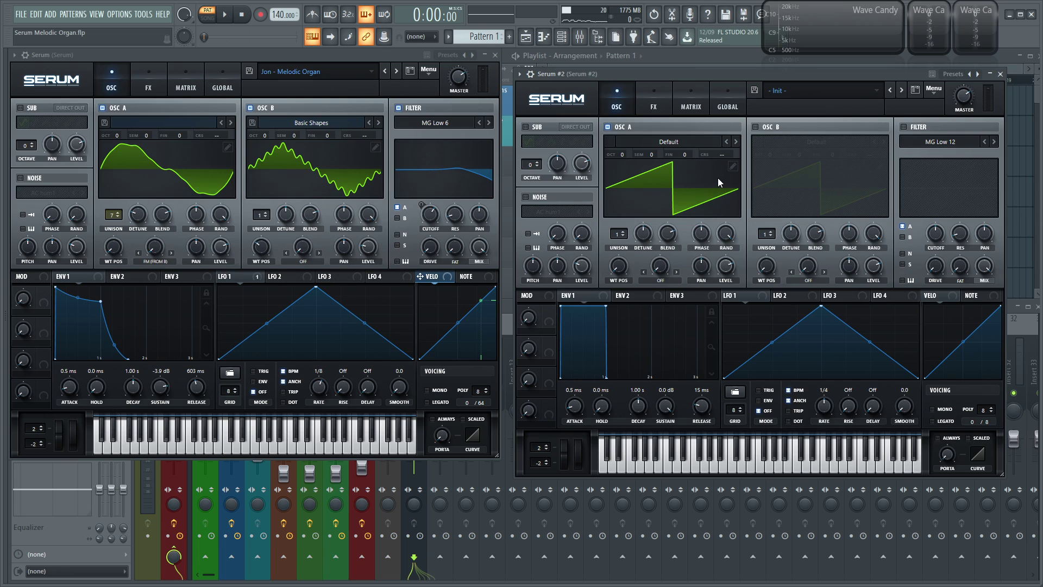
Step: Load the Basic Shapes wavetable from the Analog category into Serum #2's oscillator A
left_click(706, 142)
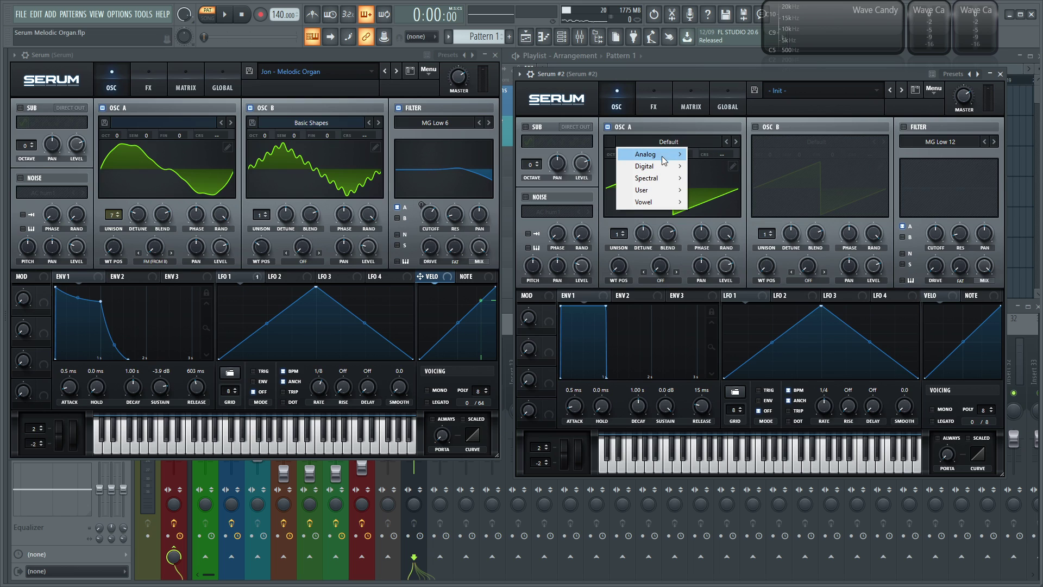
mouse_move(657, 156)
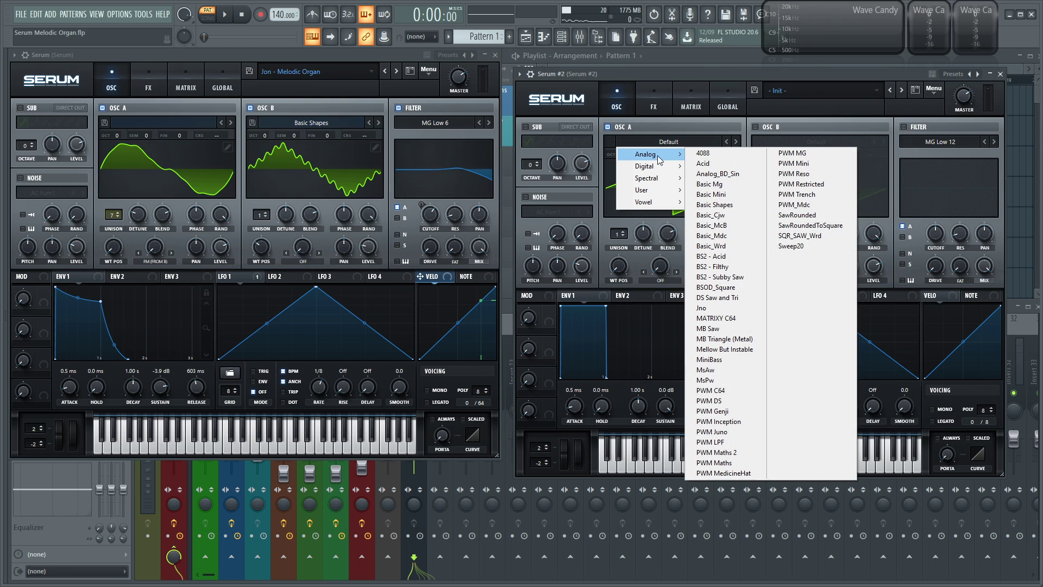
left_click(747, 205)
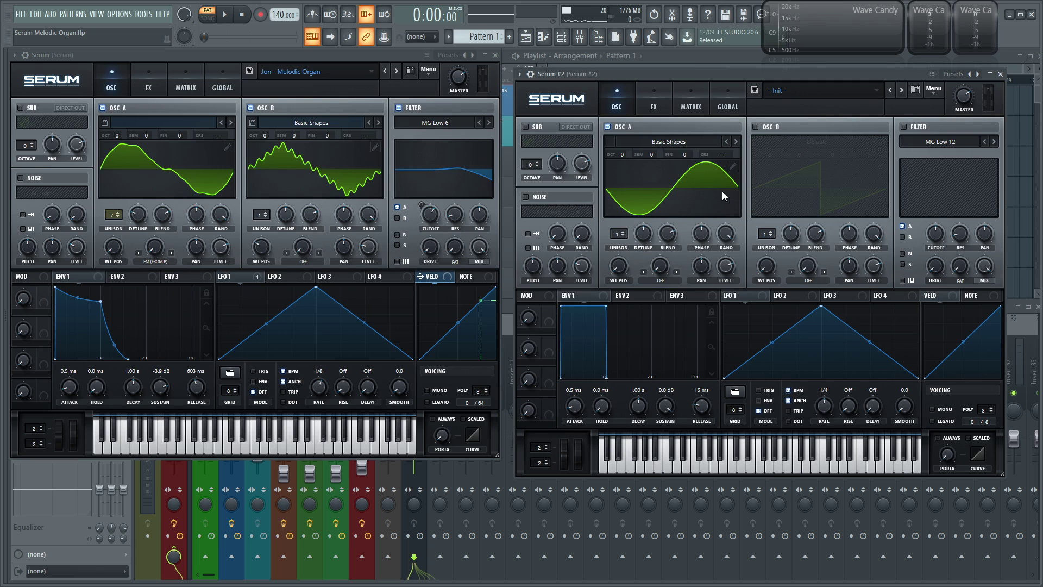
Step: Edit oscillator A's wavetable and set the first harmonic's phase to zero so the sine starts upwards
left_click(733, 166)
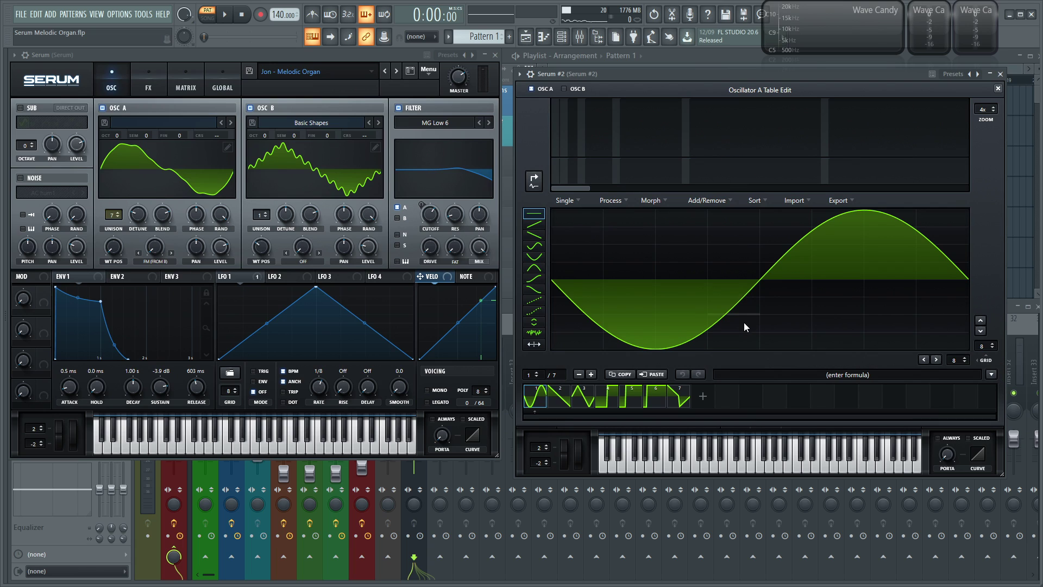
left_click(535, 187)
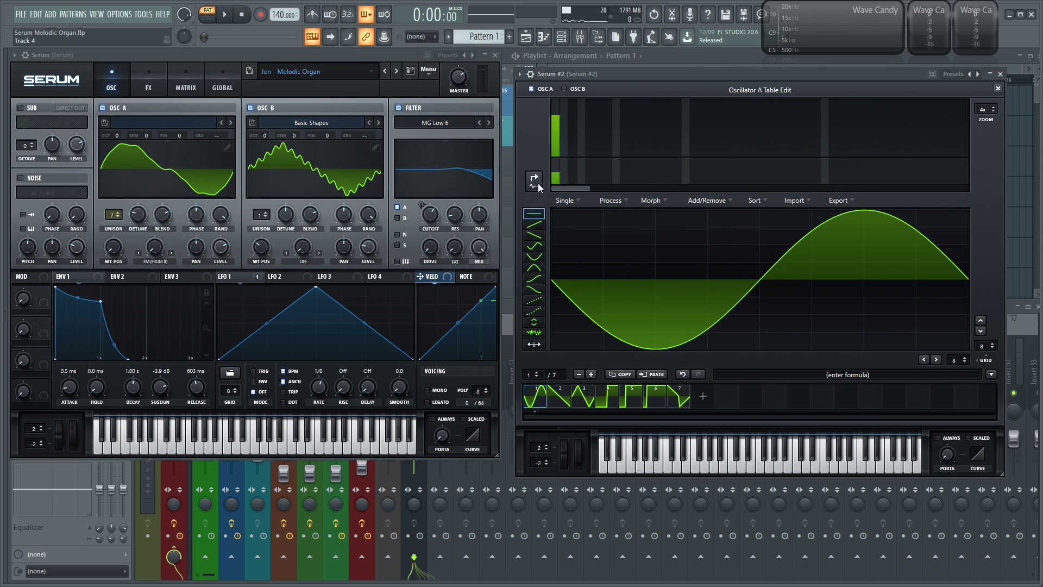
left_click_drag(555, 176, 557, 188)
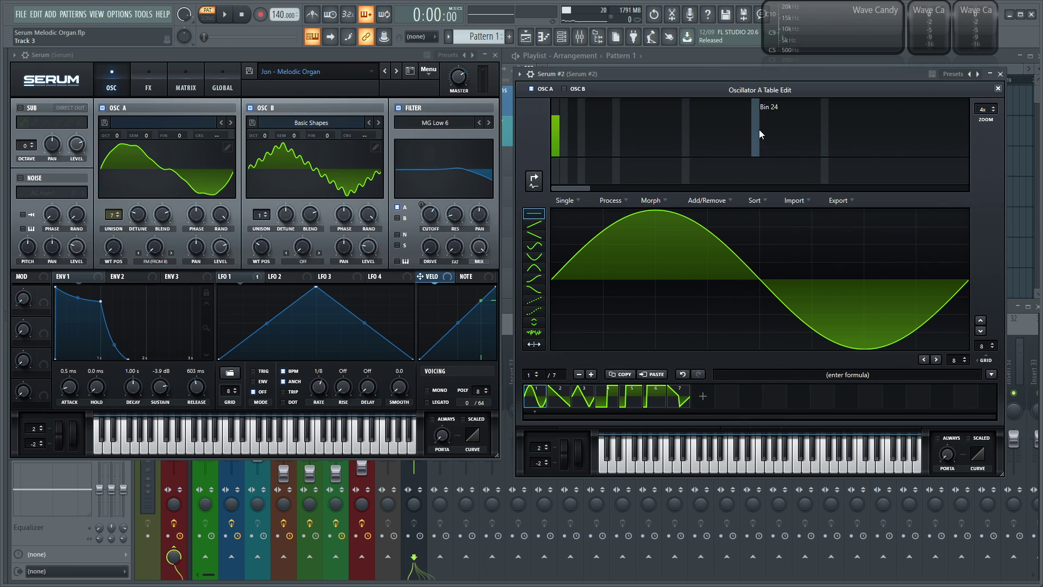
Step: Add descending harmonics to oscillator A's first frame, with bin 2 at about 50%, bin 4 at 25%, bin 8 at 16% and bin 16 lower
mouse_move(862, 164)
left_mouse_down()
mouse_move(852, 117)
mouse_move(852, 169)
left_mouse_up()
mouse_move(702, 143)
left_mouse_down()
mouse_move(875, 110)
mouse_move(903, 163)
mouse_move(713, 165)
mouse_move(949, 168)
left_mouse_up()
left_click(562, 122)
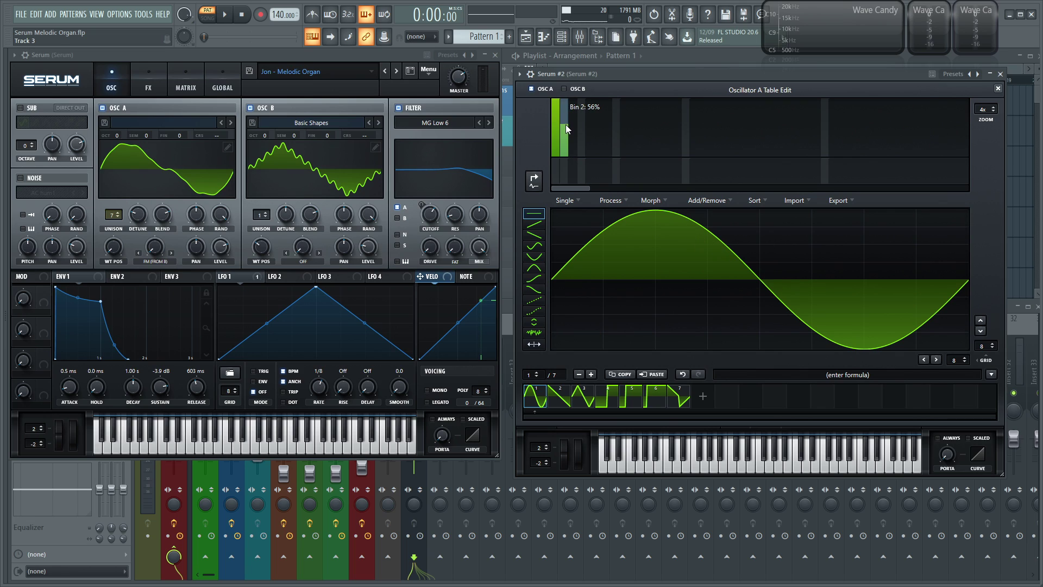
left_click(582, 136)
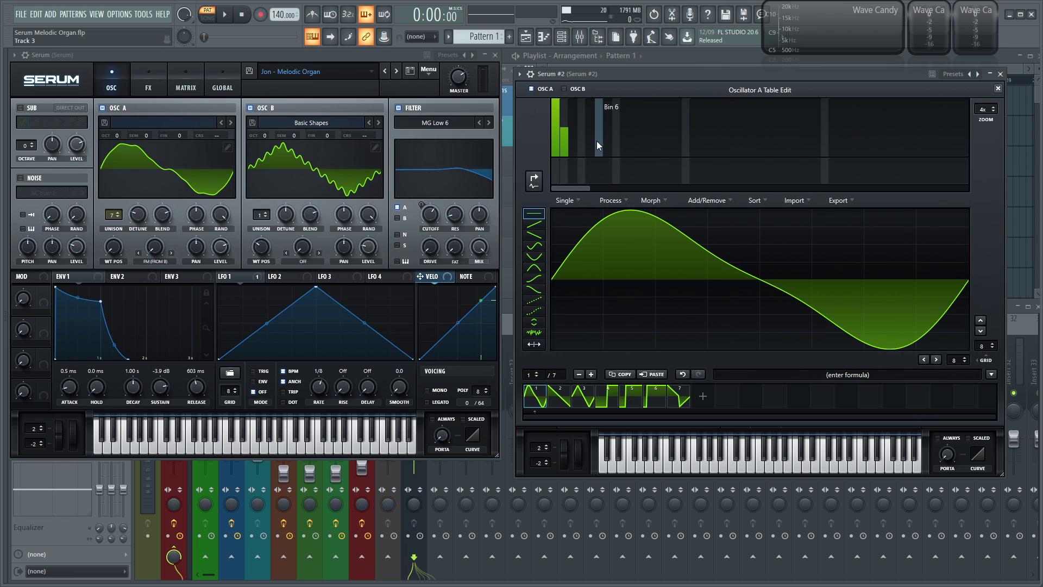
left_click_drag(581, 137, 583, 142)
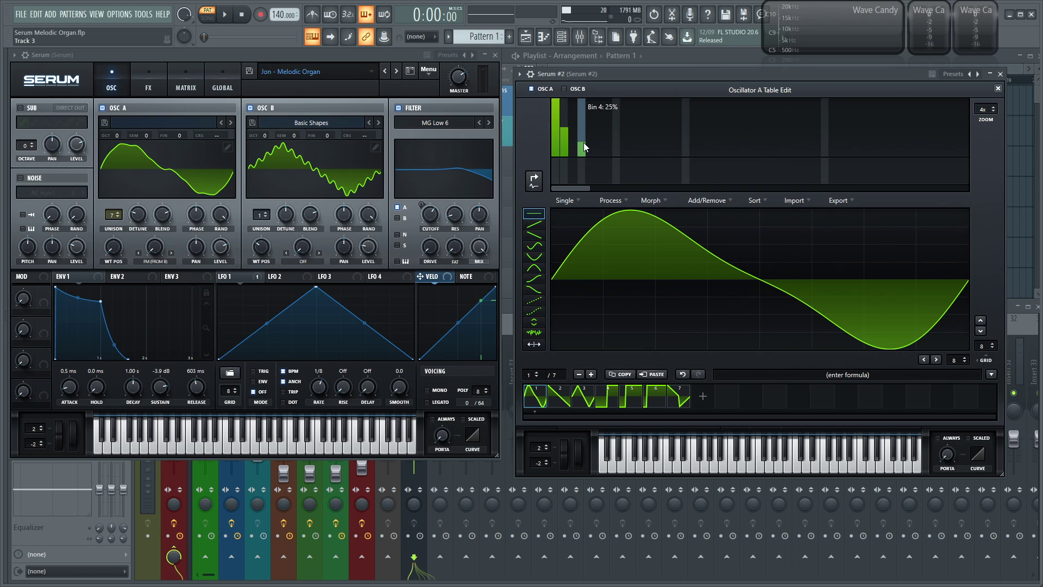
left_click(616, 147)
left_click_drag(616, 147, 616, 148)
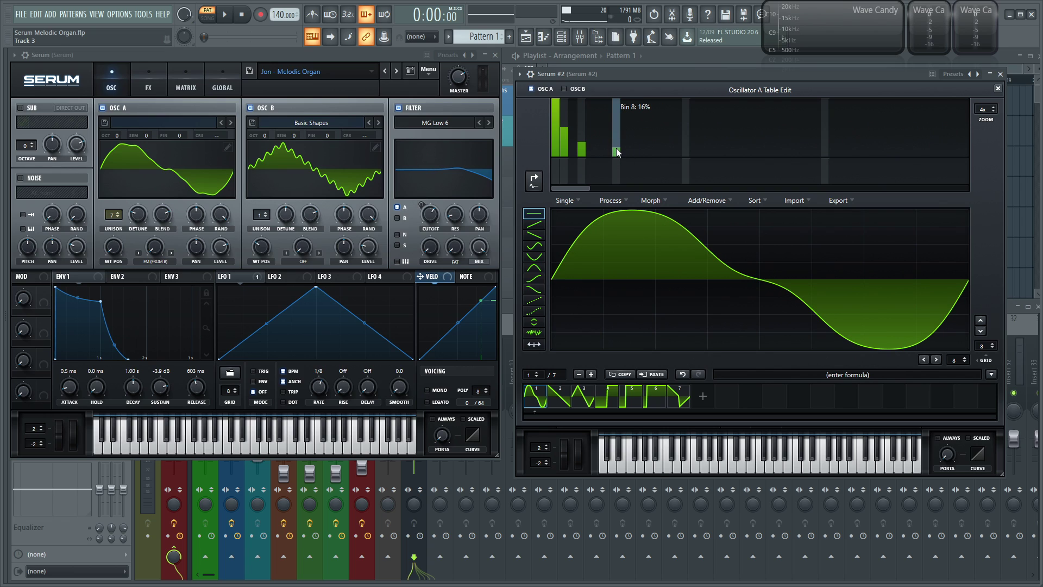
left_click(686, 154)
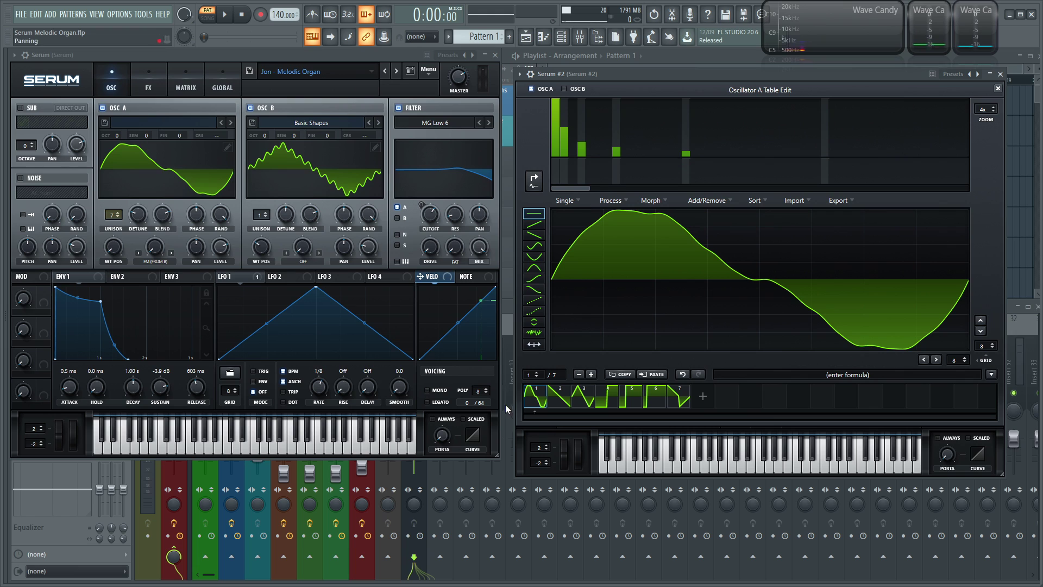
Step: Lower the Serum #2 mixer track's fader to -7.3 dB and return to its plugin window
left_click(507, 327)
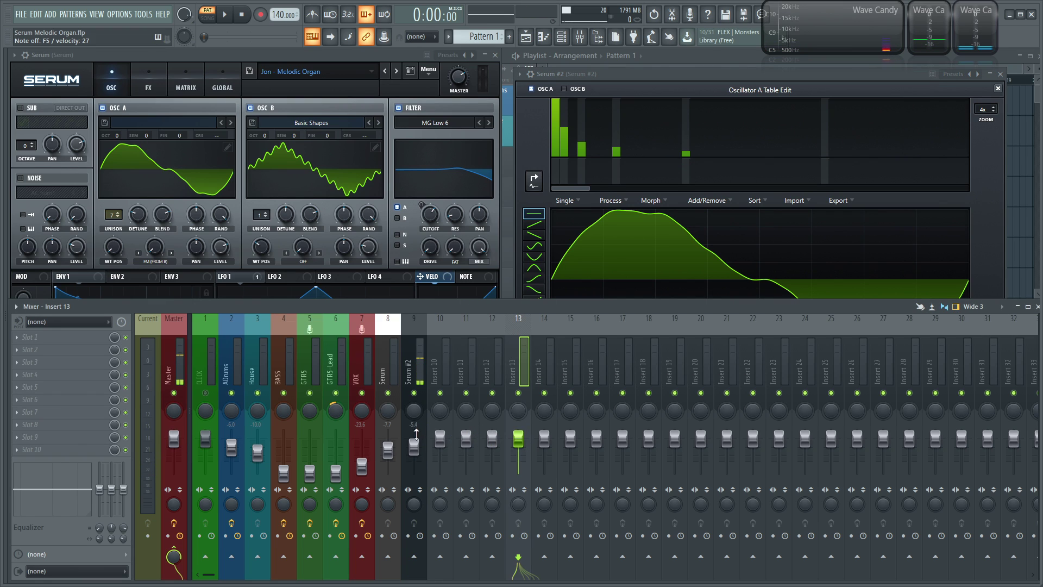
left_click_drag(425, 444, 425, 449)
left_click(908, 79)
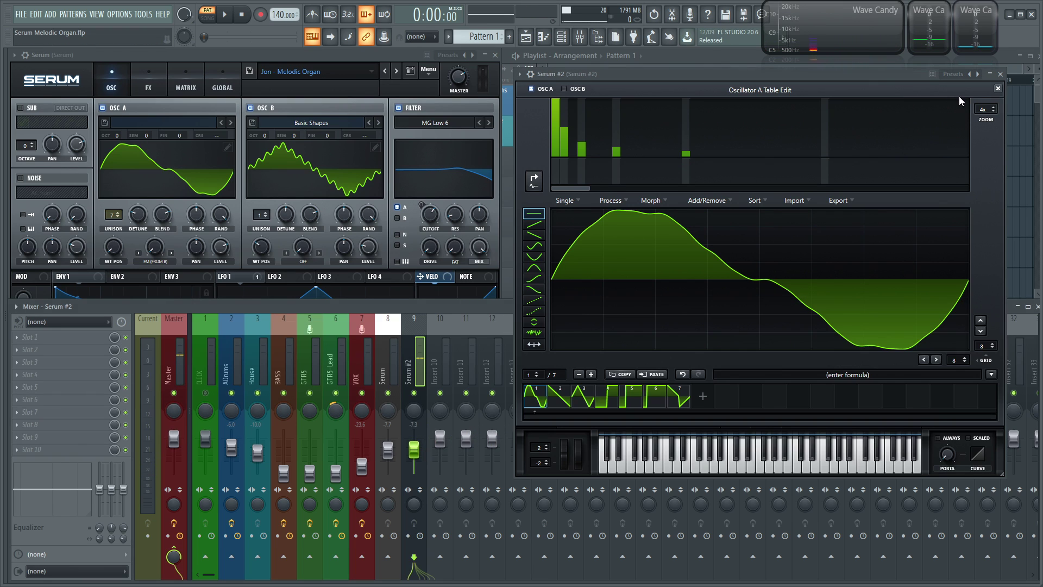
Step: Close the wavetable editor and lower Serum #2's master volume slightly
left_click(997, 90)
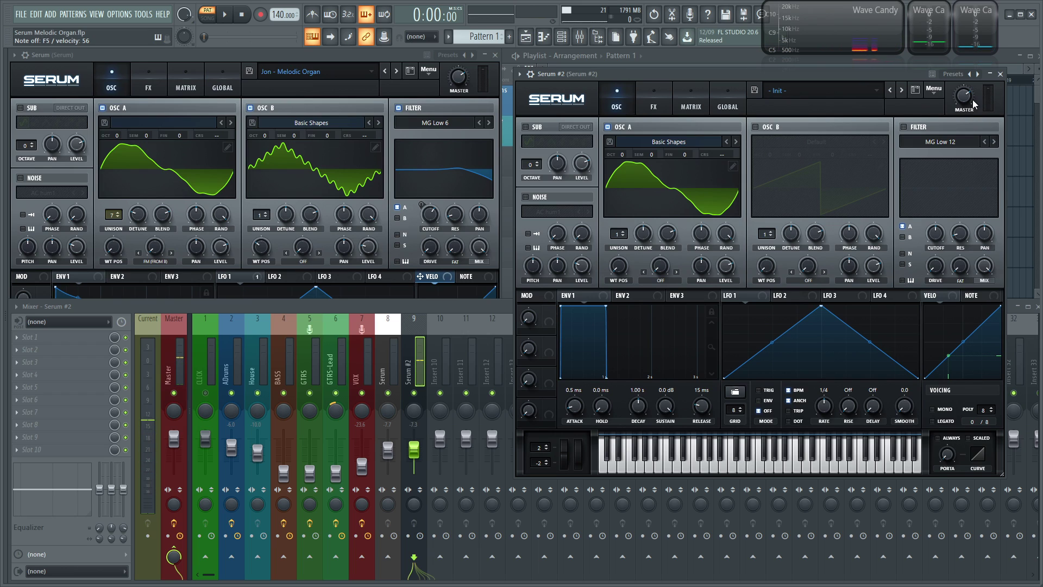
mouse_move(967, 103)
scroll(964, 97, "down", 10)
Step: Enable Serum #2's MG Low 12 filter with a 2576 Hz cutoff and modulate the cutoff with LFO 1
left_click(904, 127)
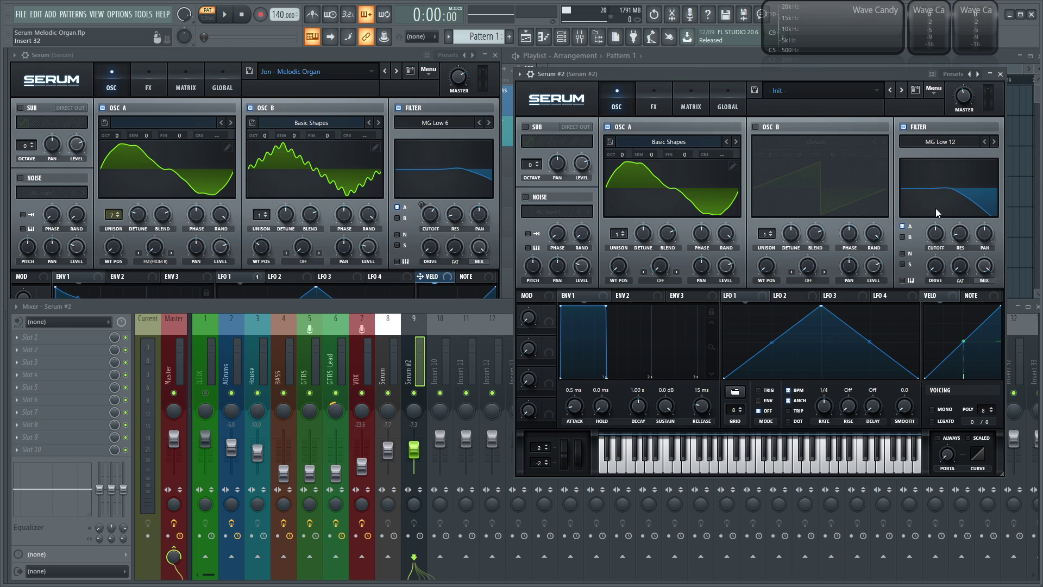
left_click_drag(935, 239, 932, 203)
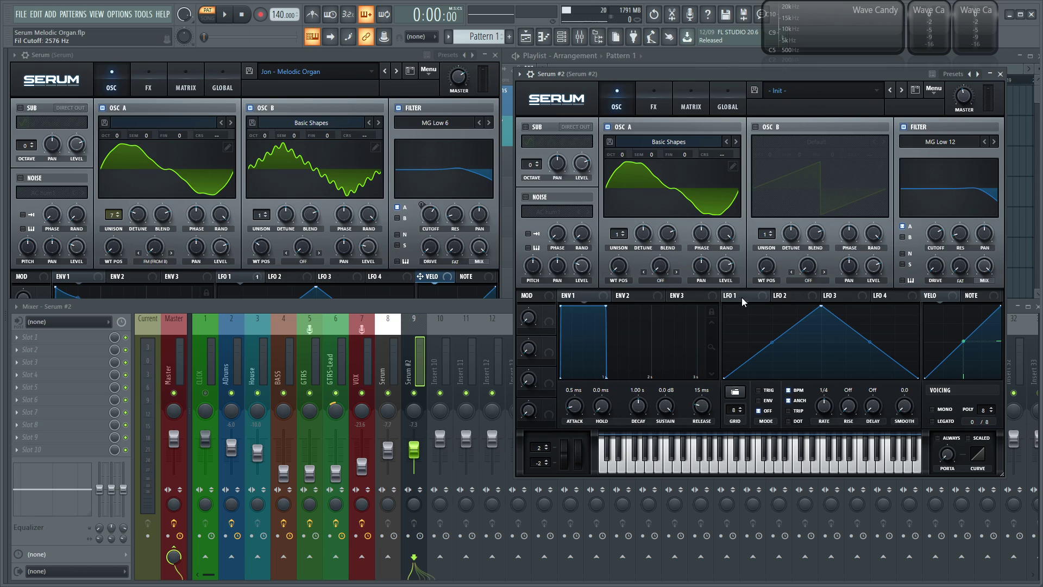
left_click_drag(918, 252, 934, 234)
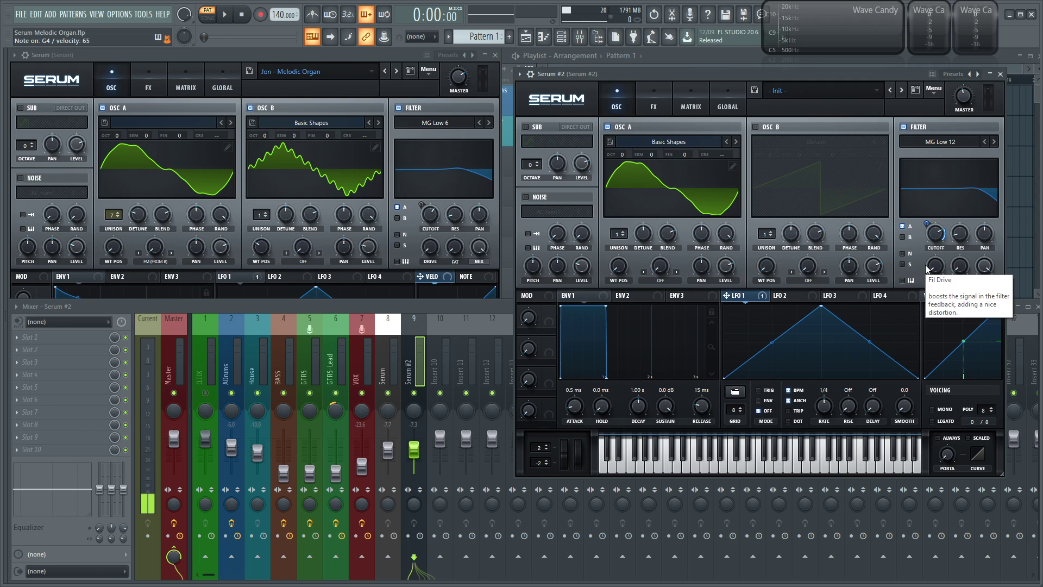
left_click_drag(935, 233, 936, 235)
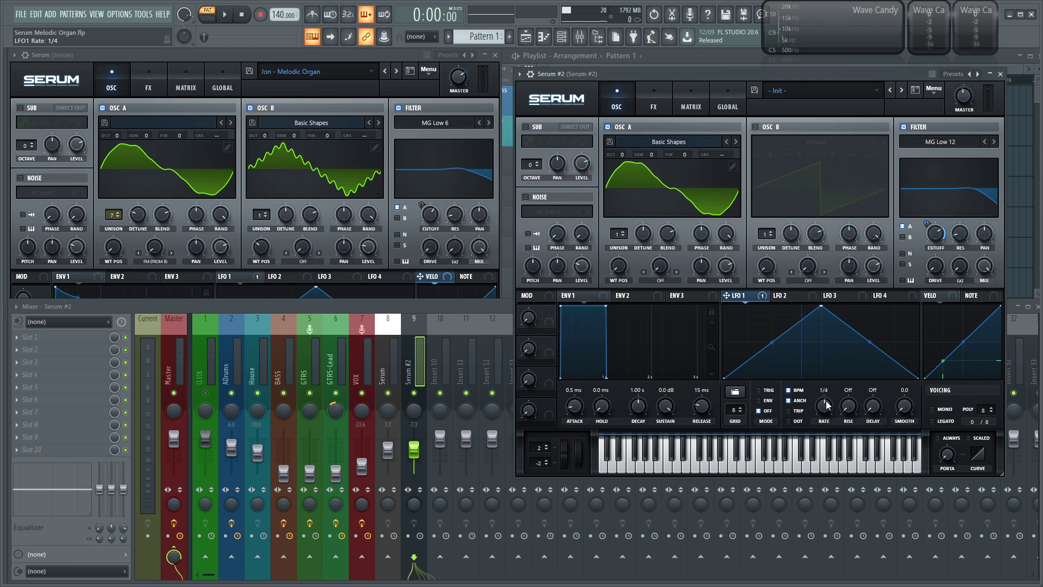
Step: Try LFO 1 rates of 1/8 and 1/16, and return the rate to 1/4
left_click_drag(826, 405, 828, 400)
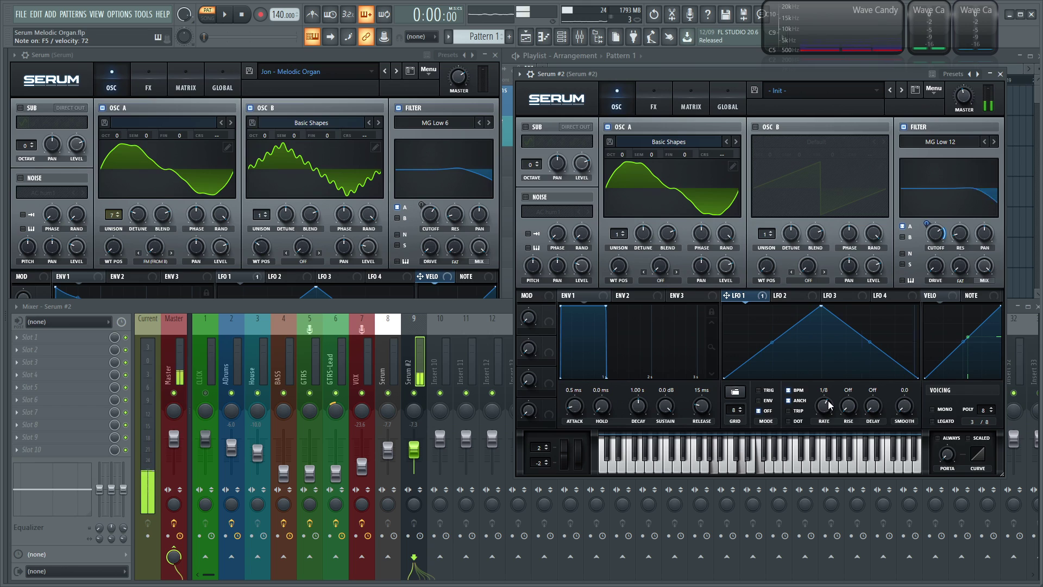
left_click_drag(831, 409, 830, 407)
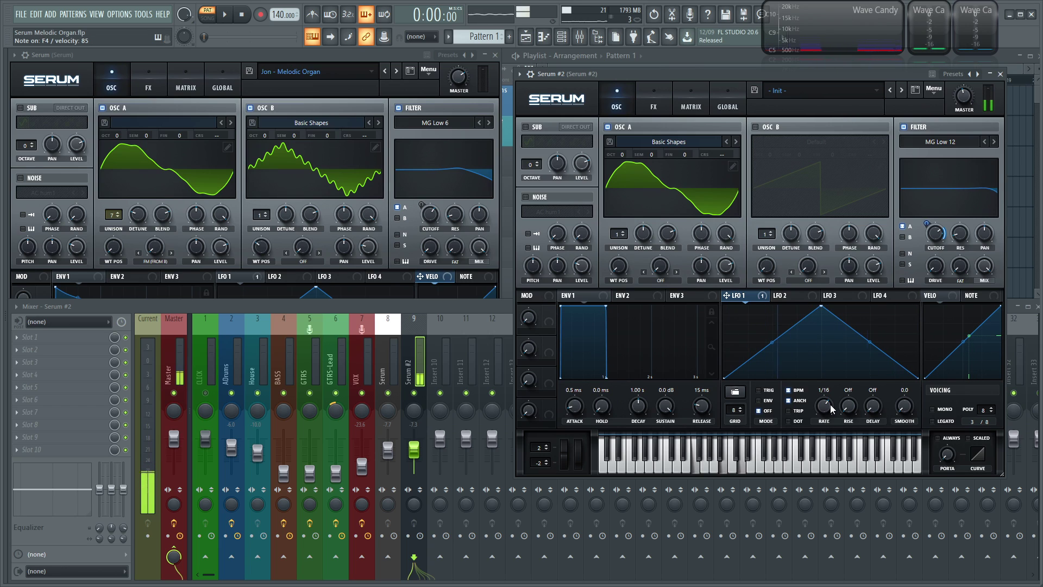
left_click_drag(830, 408, 825, 421)
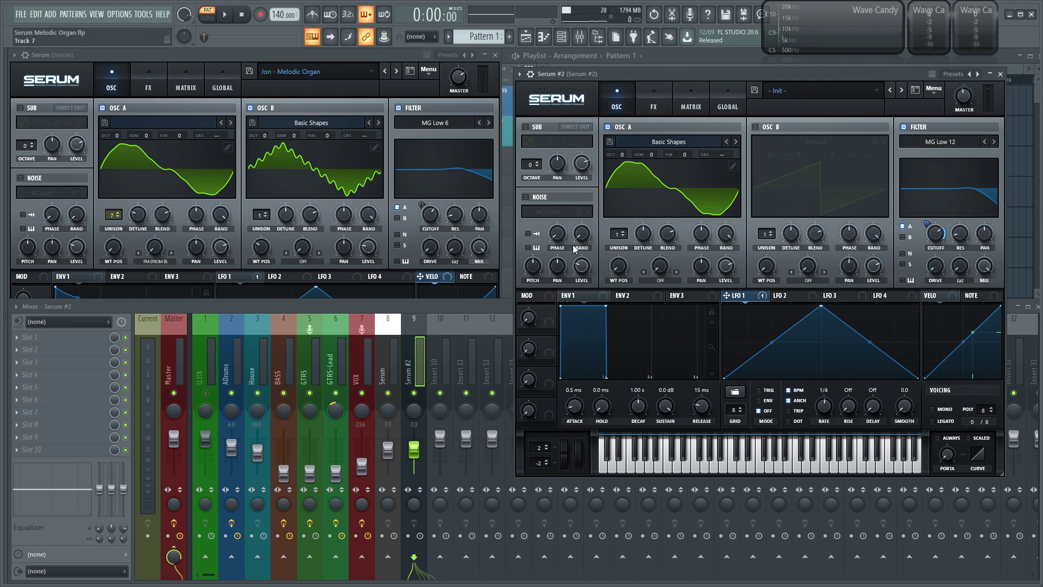
Step: Set Serum #2's Envelope 1 sustain to -3.9 dB and release to 446 ms, and bring the original Serum window into focus
left_click(291, 55)
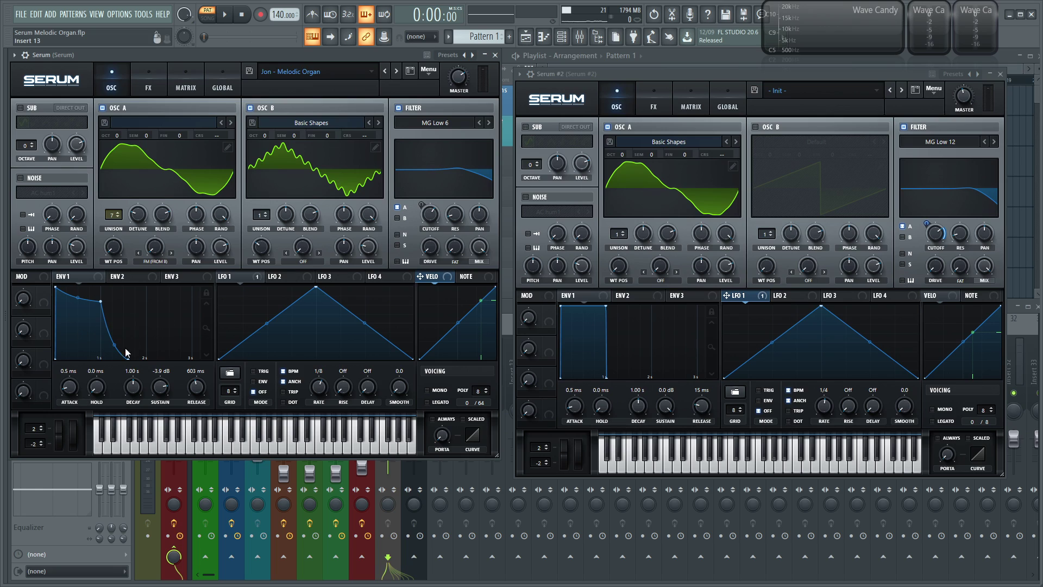
left_click_drag(666, 412, 666, 435)
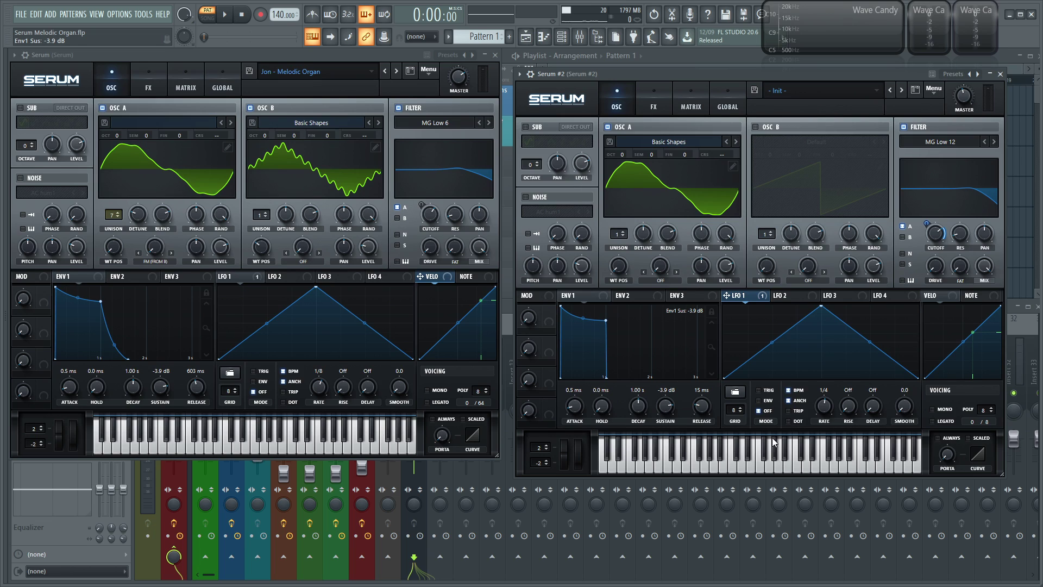
left_click_drag(699, 411, 694, 391)
mouse_move(699, 411)
left_mouse_down()
mouse_move(699, 396)
mouse_move(705, 403)
left_mouse_up()
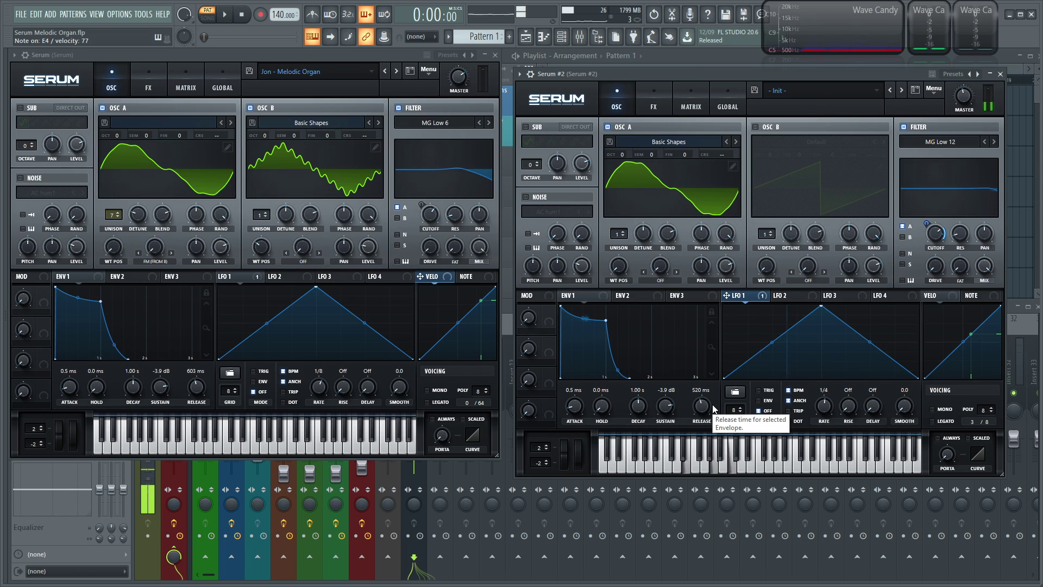
left_click(706, 407)
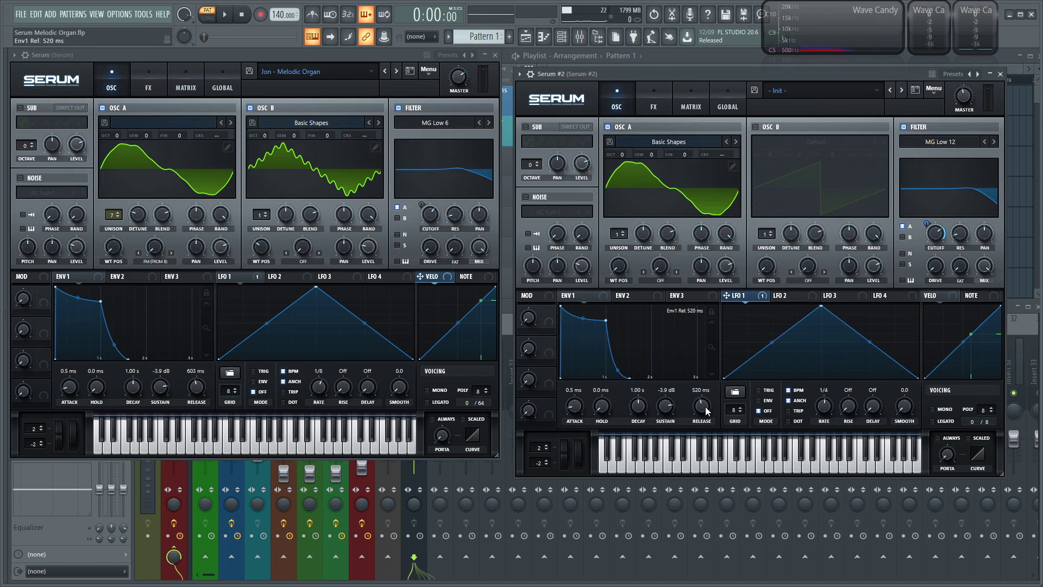
scroll(705, 407, "down", 3)
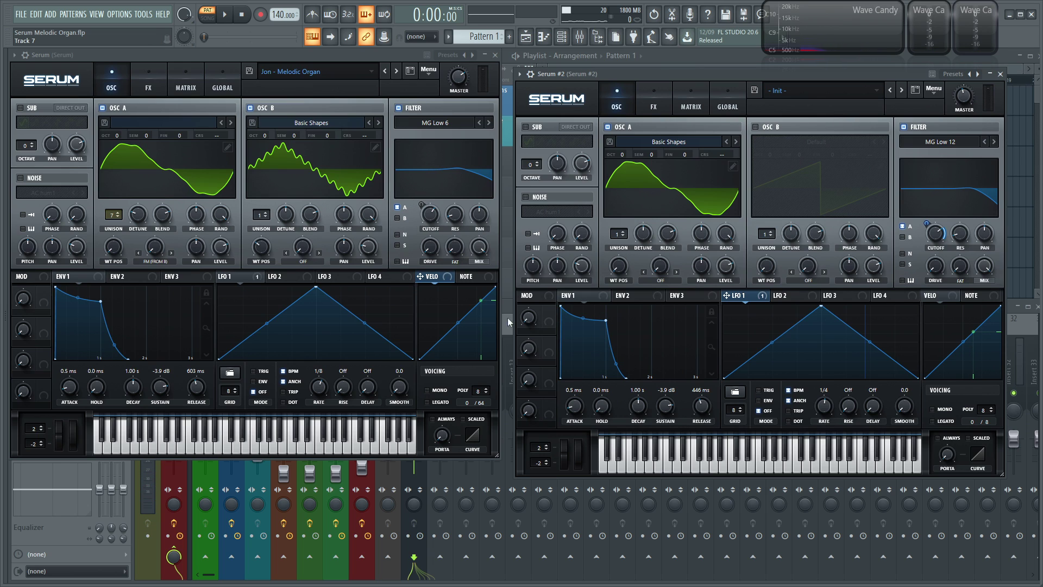
left_click(369, 55)
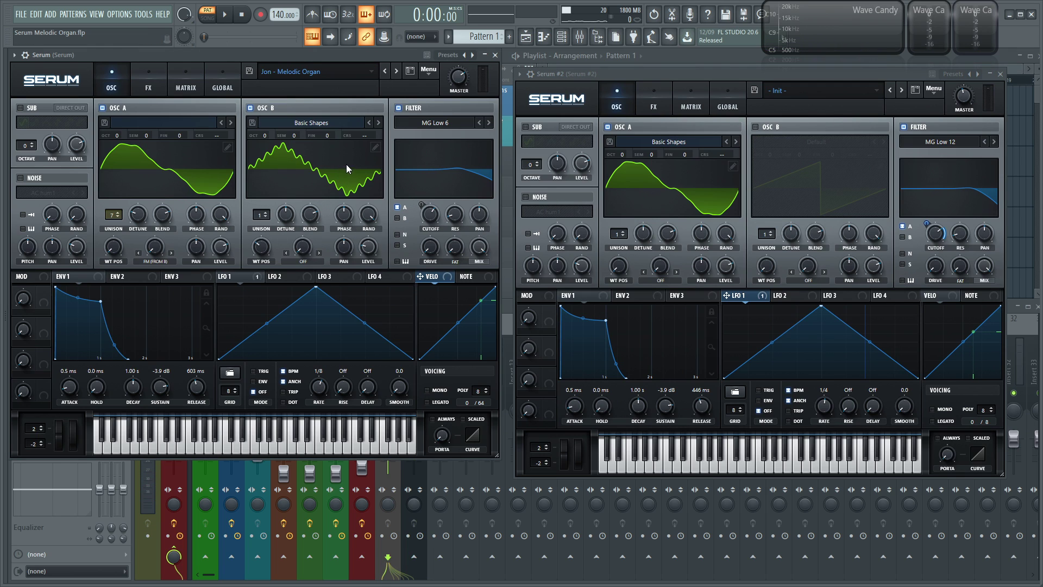
Step: Open the original's Osc B wavetable editor for reference, and enable Serum #2's Osc B with the Basic Shapes wavetable at position 3
left_click(375, 147)
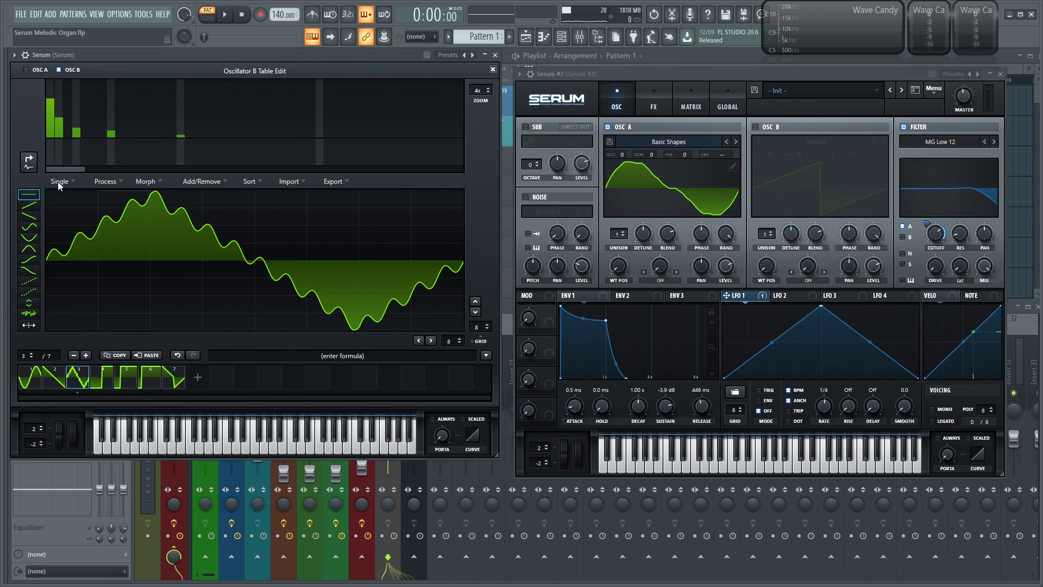
left_click(30, 161)
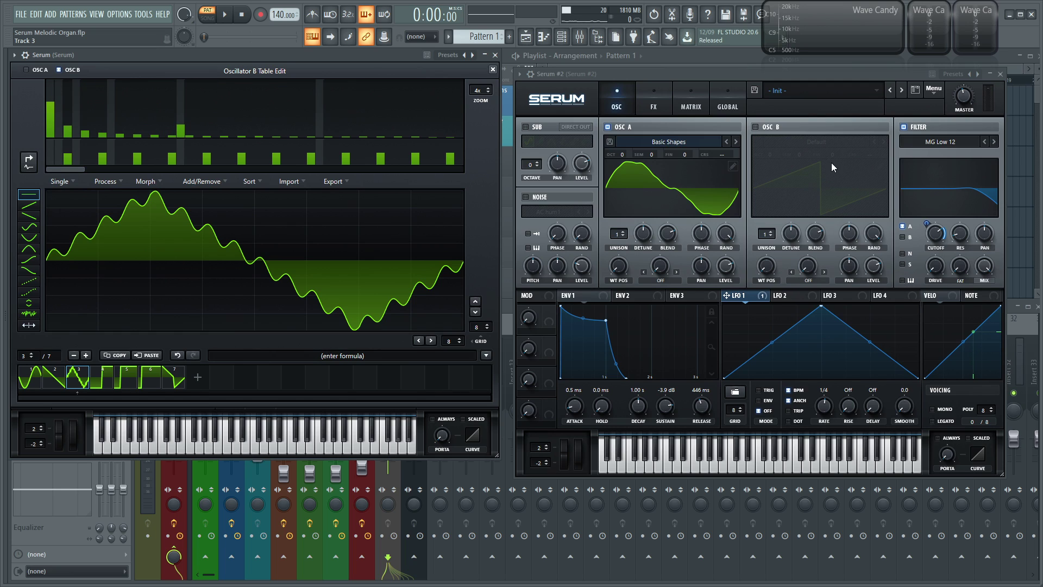
left_click(761, 127)
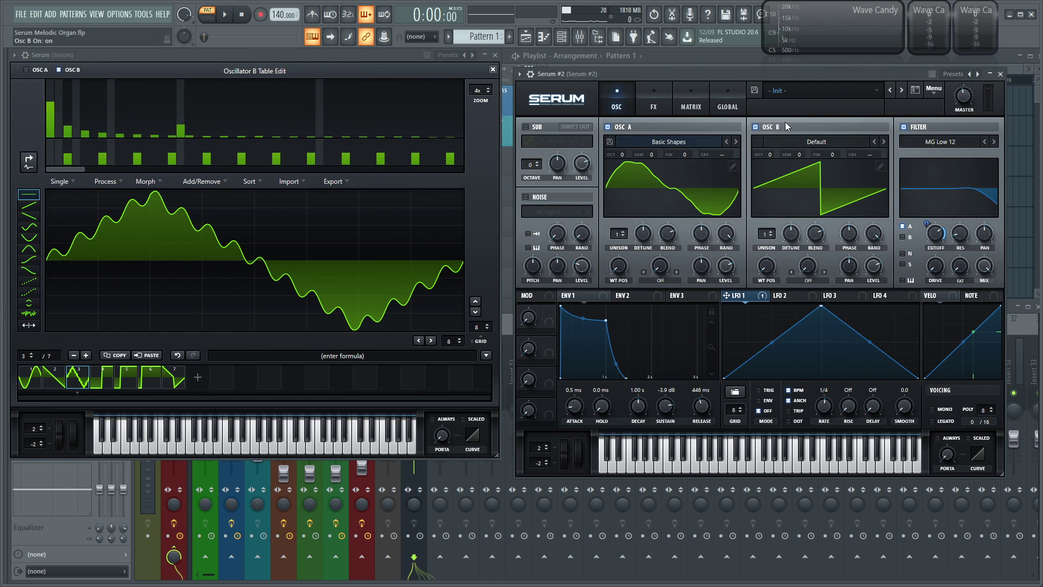
left_click(799, 144)
mouse_move(793, 154)
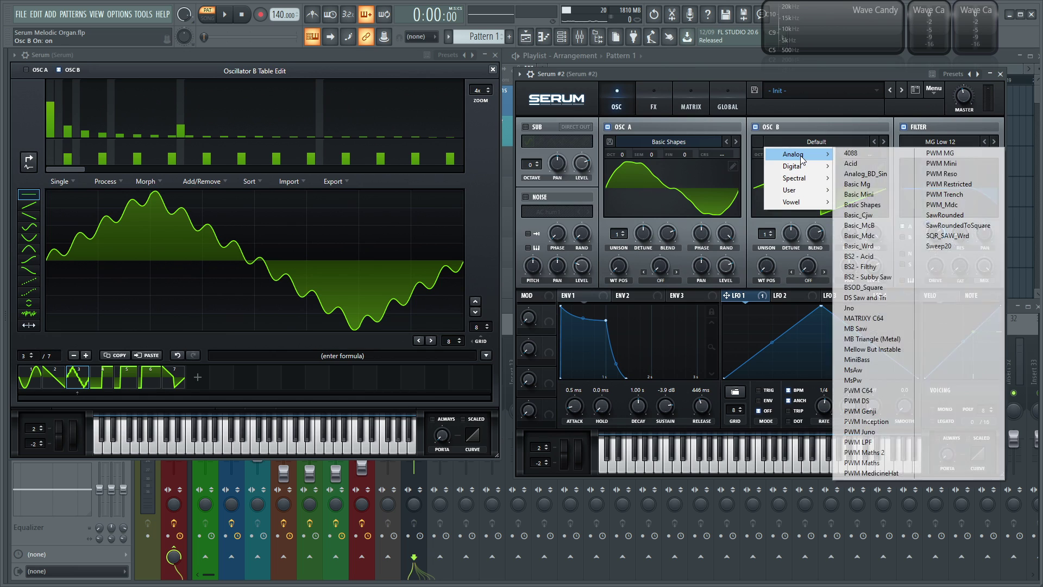
left_click(858, 205)
left_click_drag(767, 268, 770, 228)
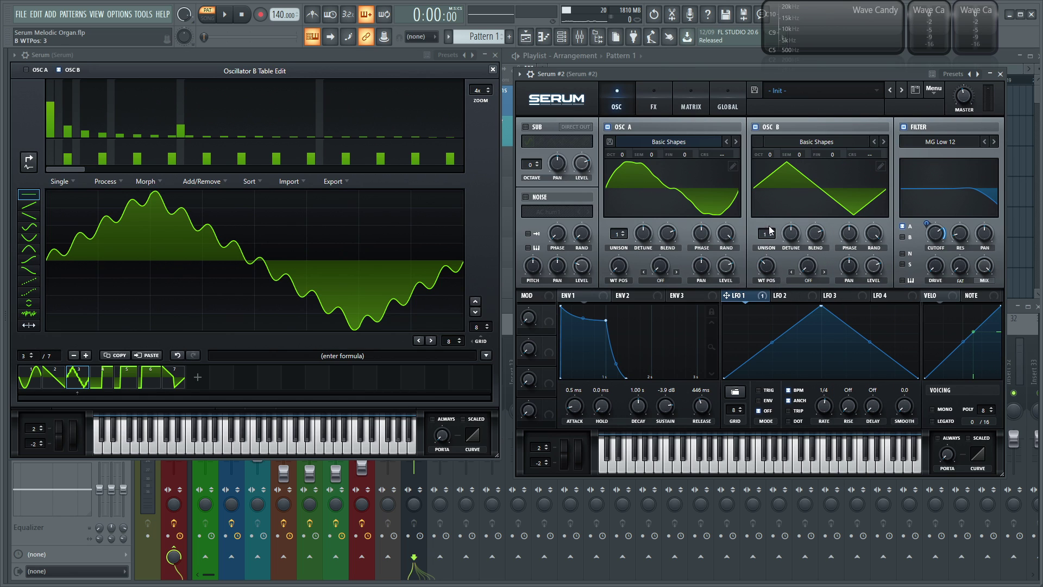
Step: Raise harmonic bin 16 in Serum #2's Osc B wavetable editor using the original's level as reference, and close the editor
left_click(880, 167)
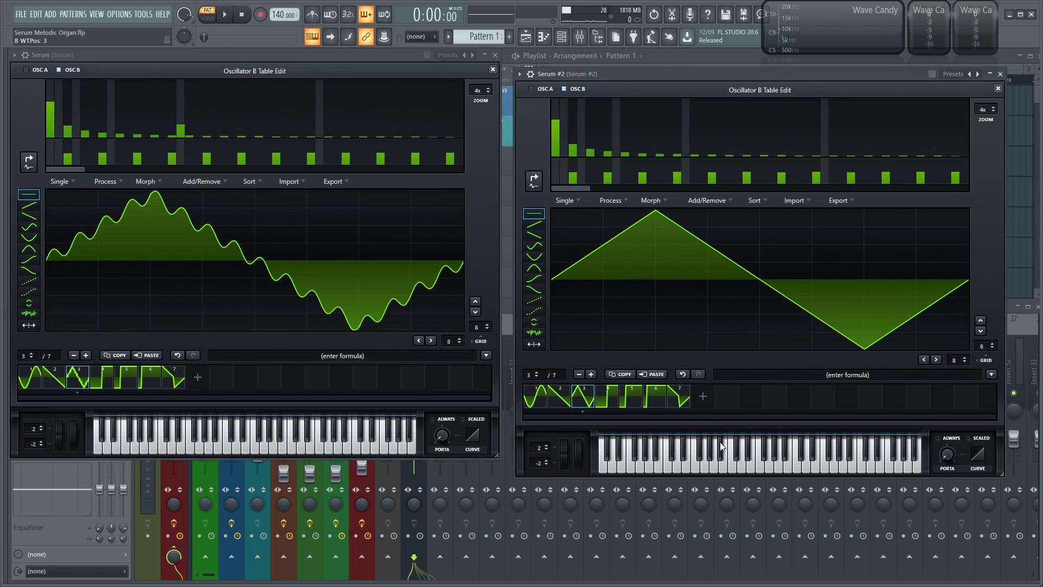
left_click(685, 139)
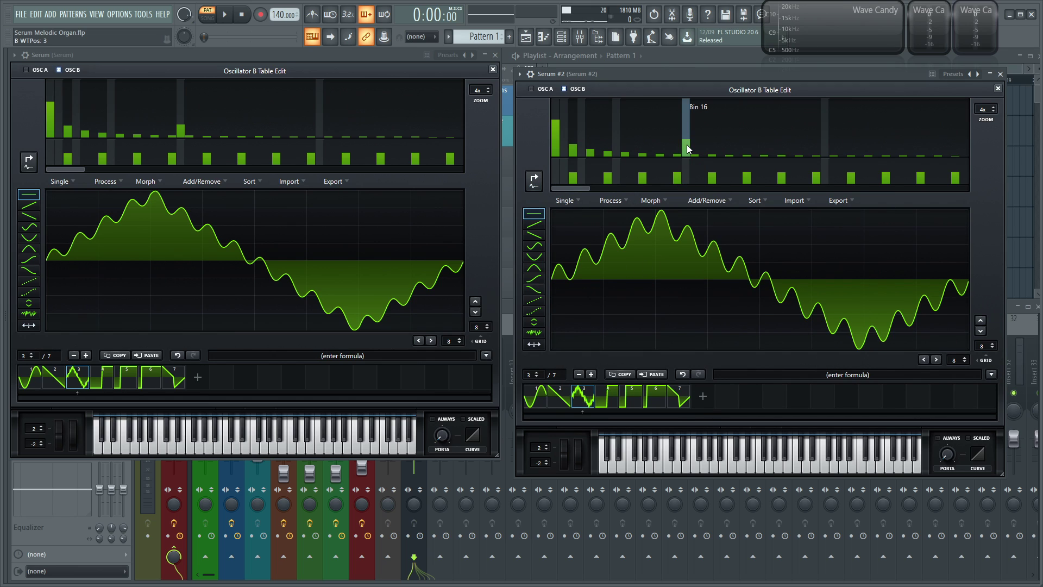
left_click(181, 128)
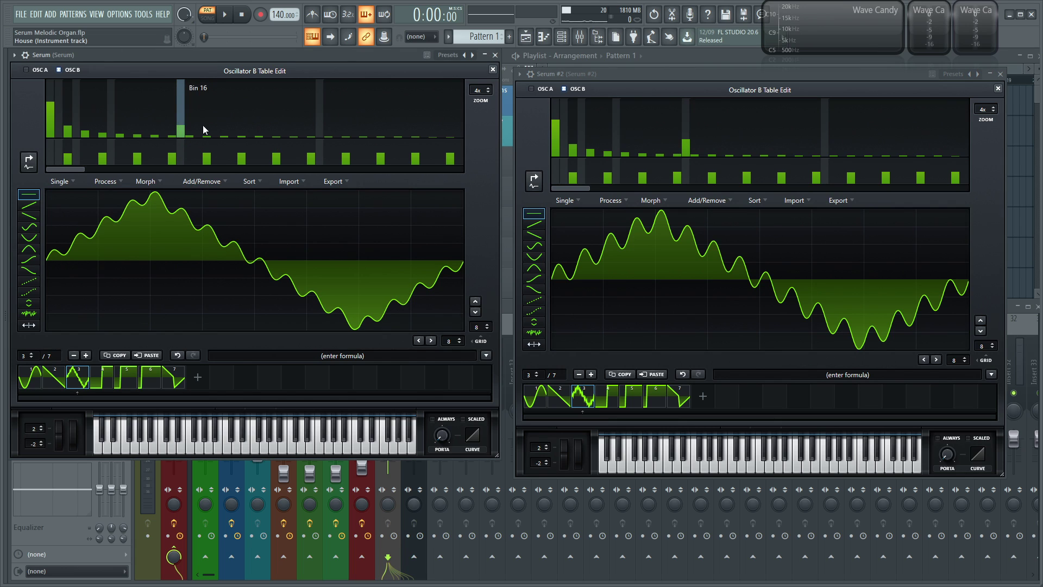
left_click(687, 142)
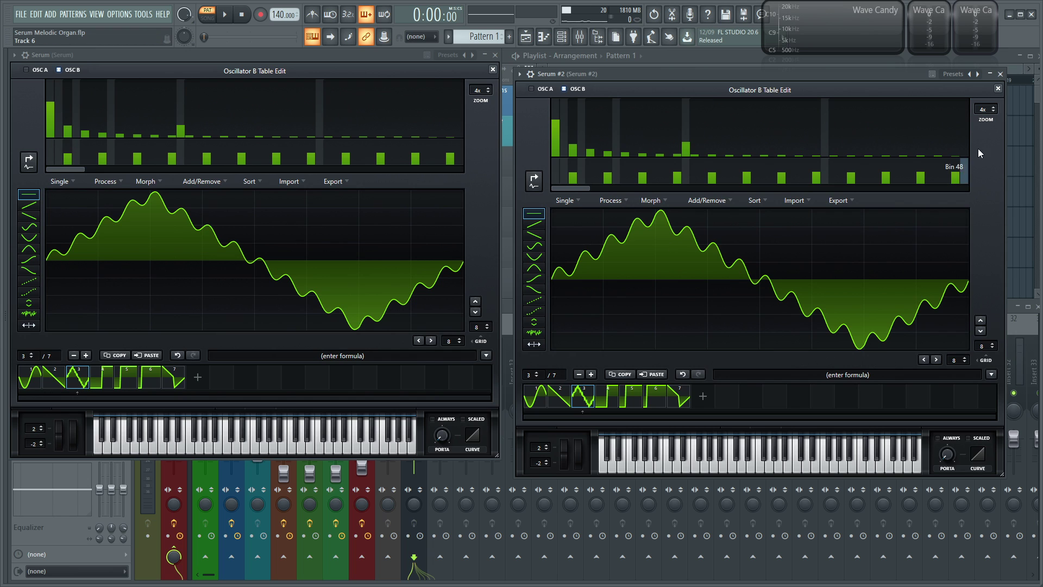
left_click(997, 89)
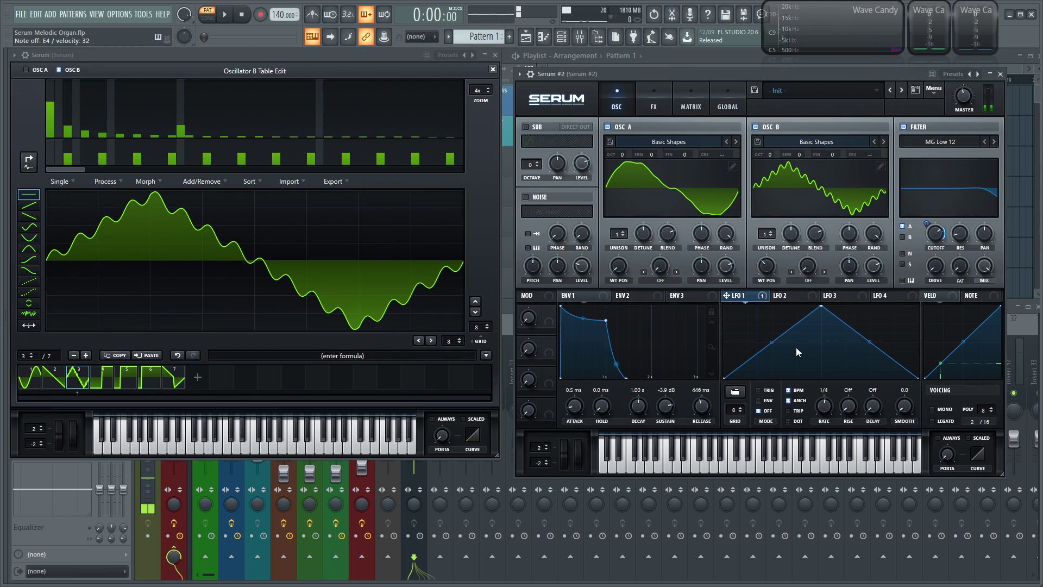
Step: Close the original's wavetable editor, and set Serum #2's Osc A unison to 7 voices with a lower detune
left_click(493, 69)
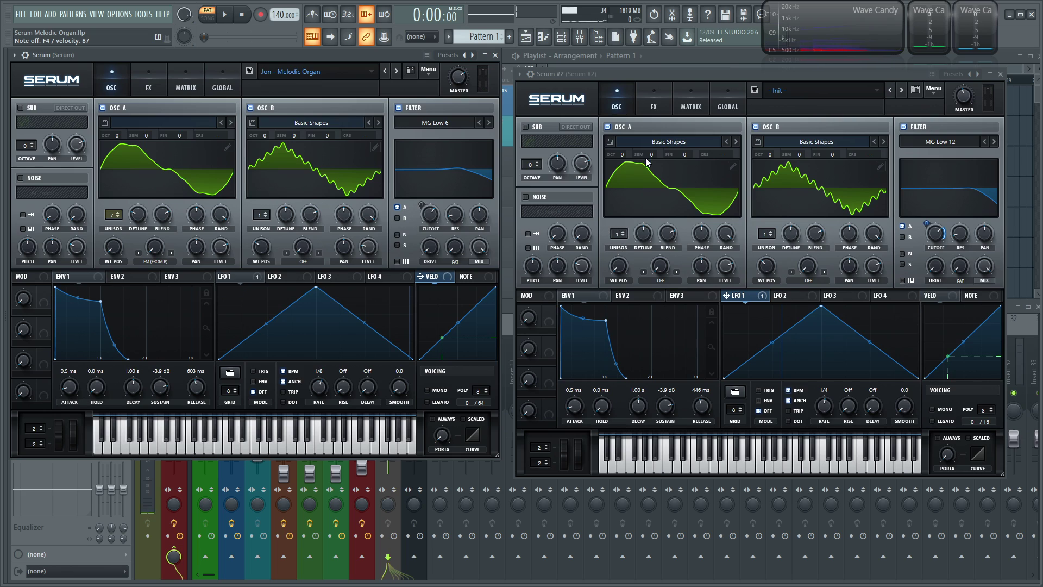
left_click_drag(621, 239, 620, 186)
left_click_drag(644, 232, 644, 247)
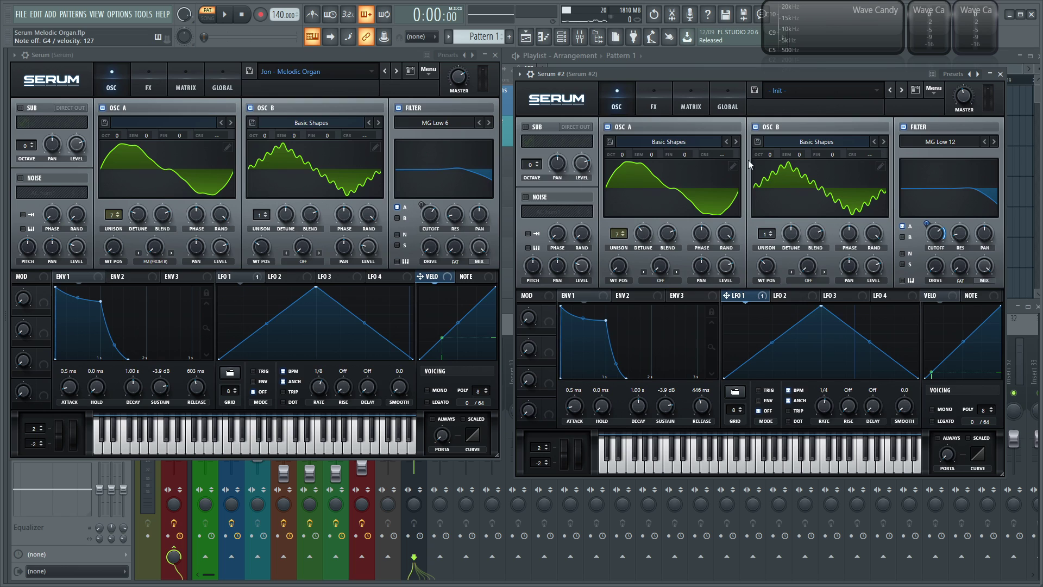
Step: Show the effects in both Serum instances, and enable Serum #2's distortion in SoftClip mode with adjusted drive and mix
left_click(655, 106)
left_click(148, 86)
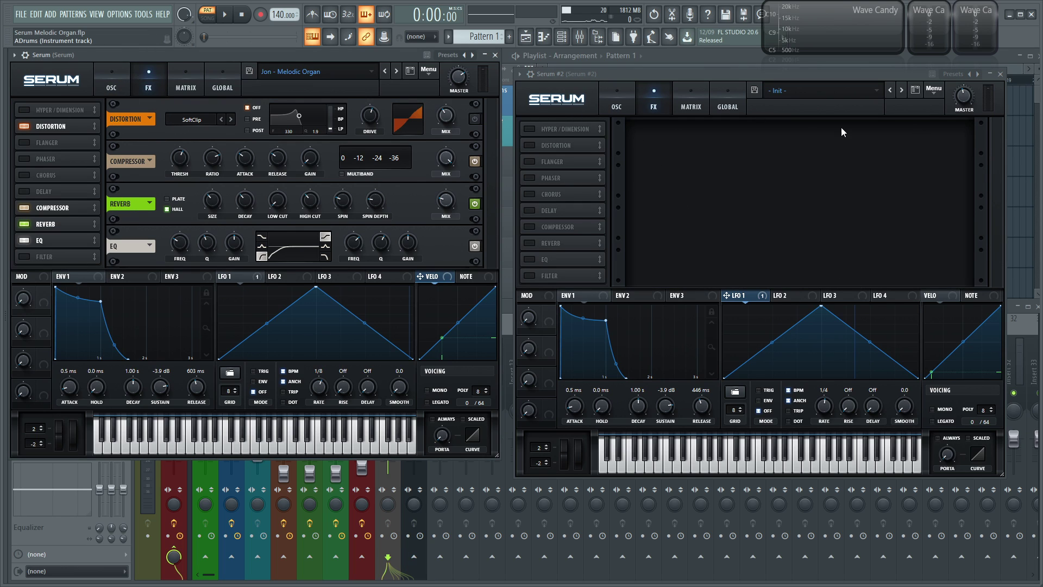
left_click(532, 144)
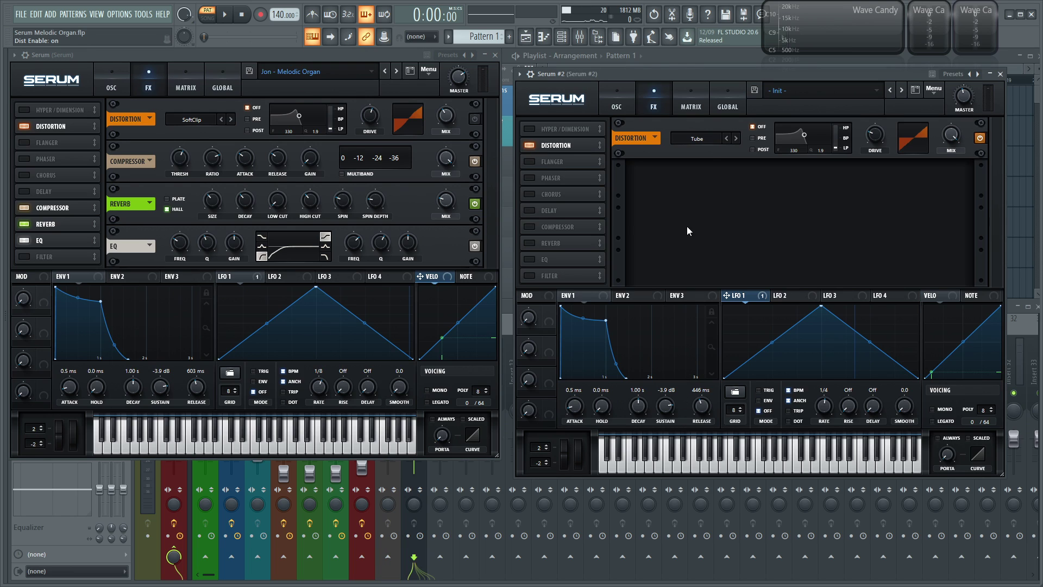
left_click(693, 143)
left_click(701, 156)
left_click_drag(874, 93, 872, 87)
left_click_drag(951, 134, 963, 206)
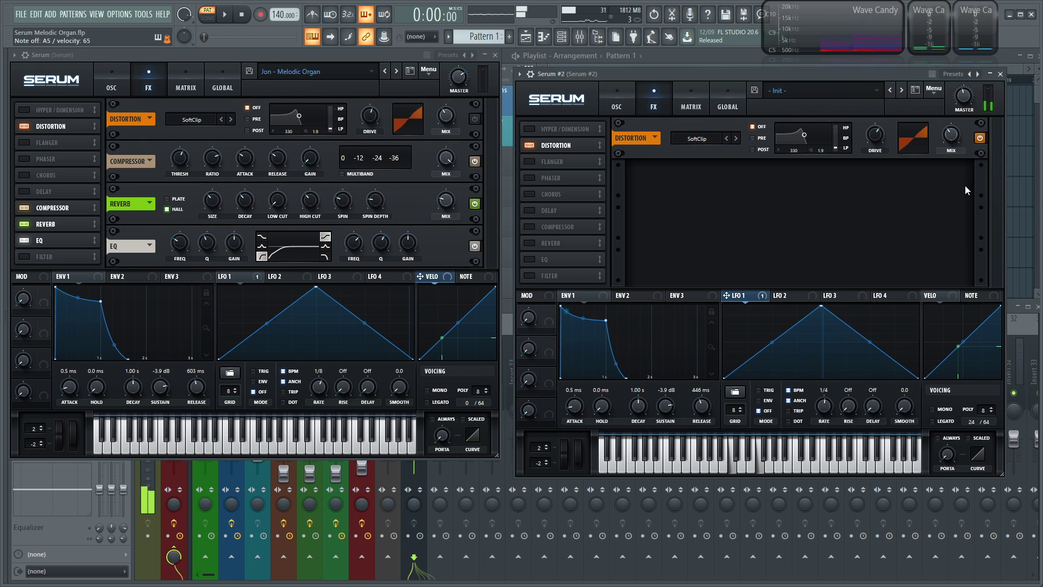
left_click_drag(951, 135, 943, 112)
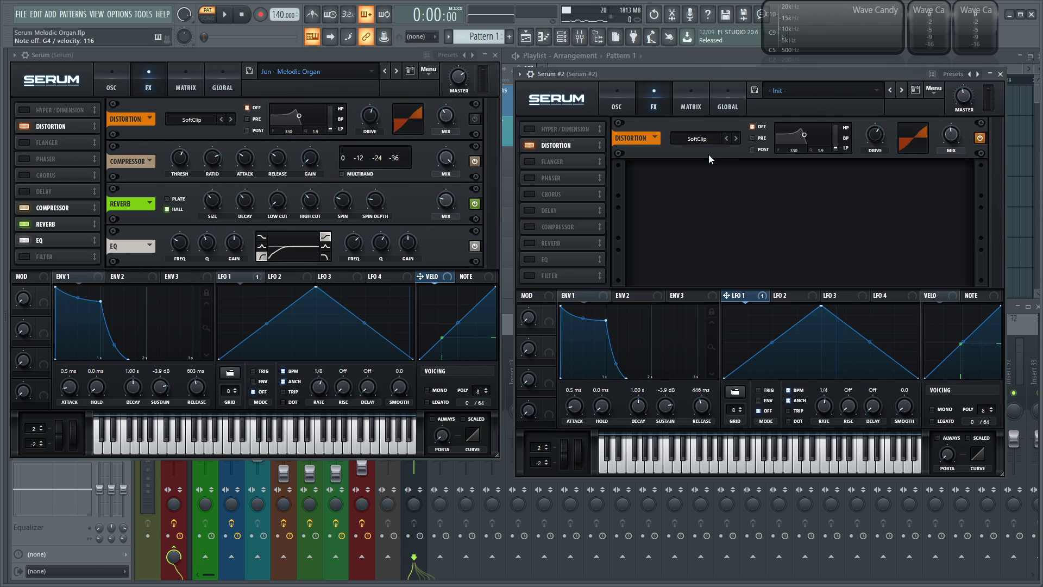
Step: Enable Serum #2's compressor and adjust its threshold and attack, using the original compressor settings as reference
left_click(529, 227)
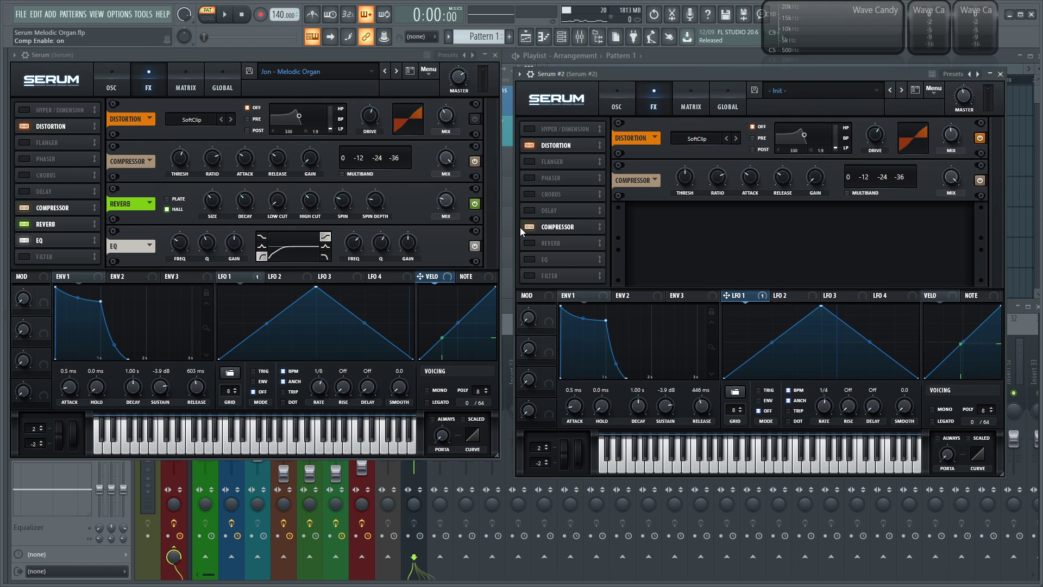
left_click(529, 226)
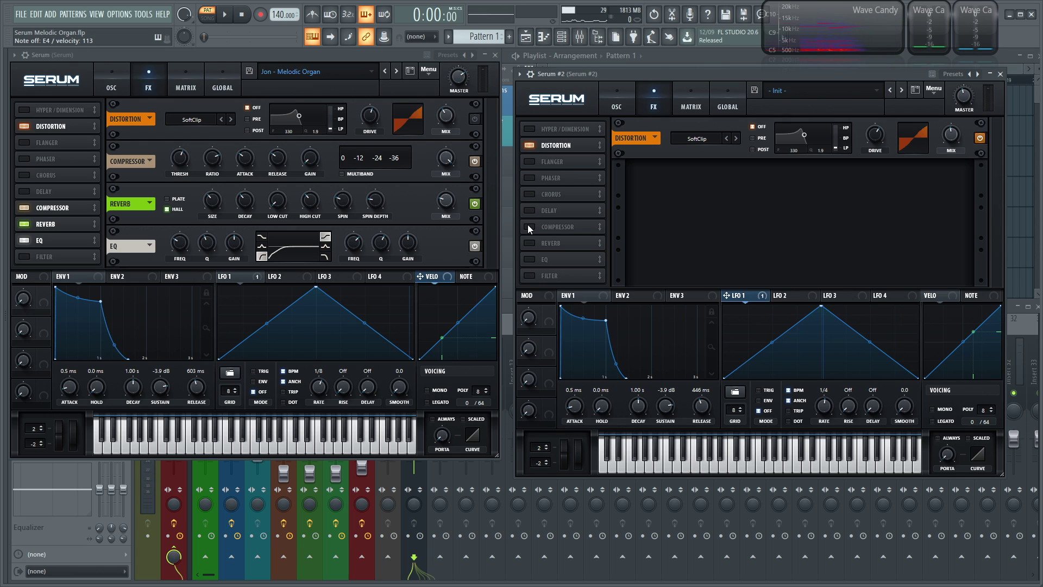
left_click(529, 227)
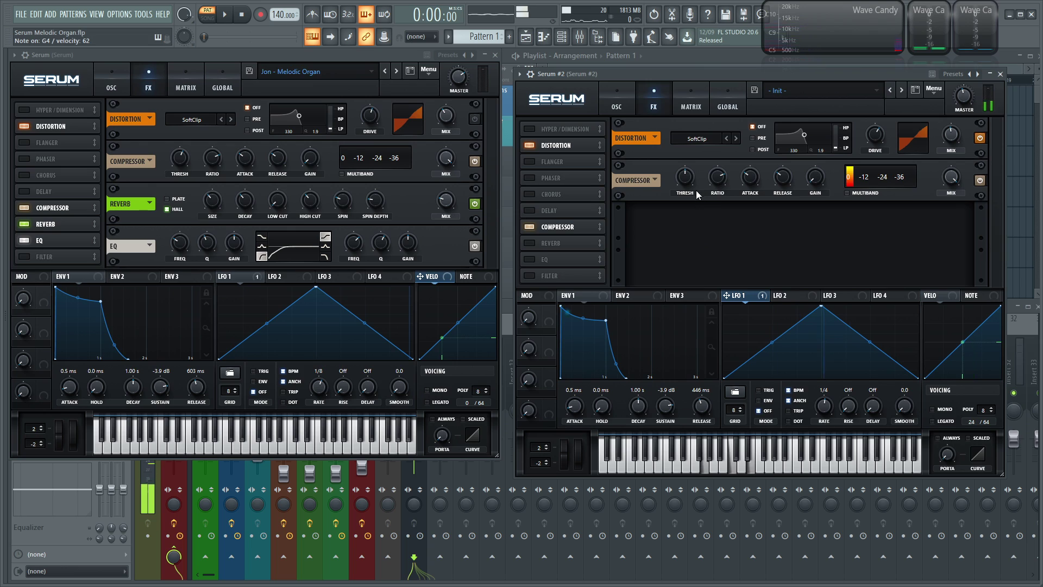
left_click_drag(687, 180, 701, 183)
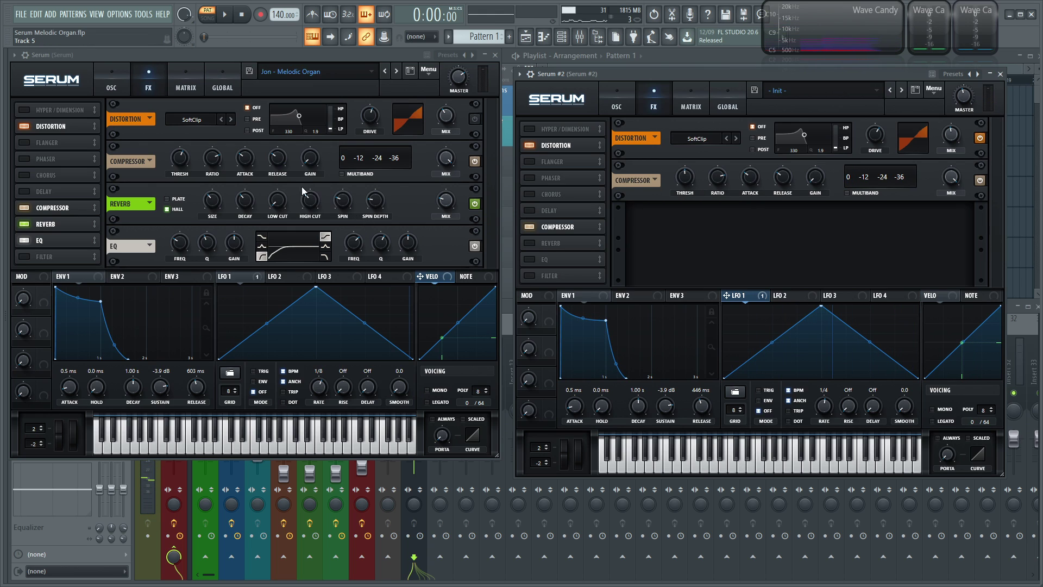
left_click(214, 158)
left_click(721, 178)
left_click_drag(685, 176, 687, 172)
left_click_drag(750, 177, 781, 167)
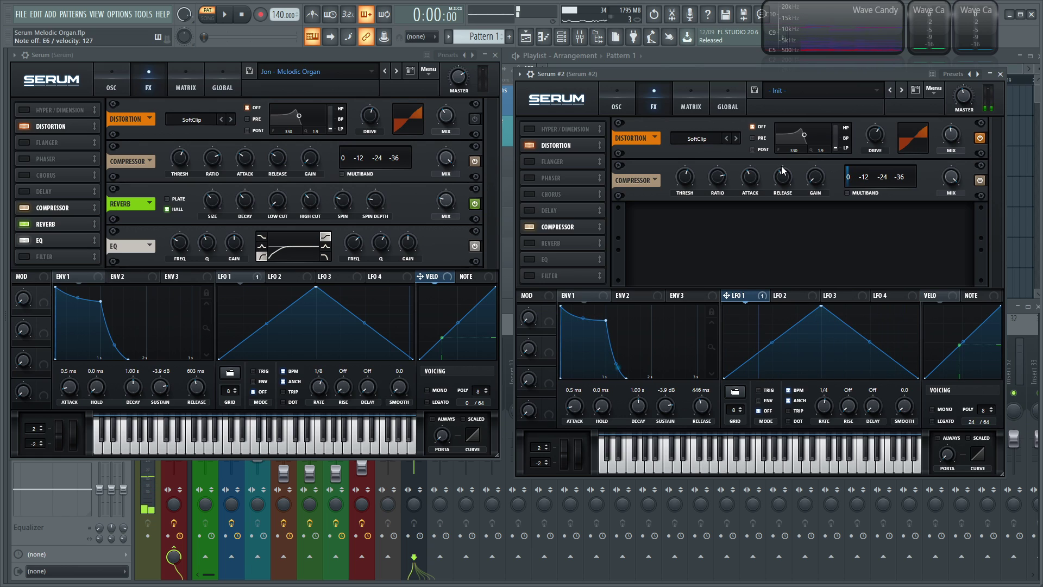
Step: Enable Serum #2's Hall reverb and adjust its size and low cut
left_click(526, 243)
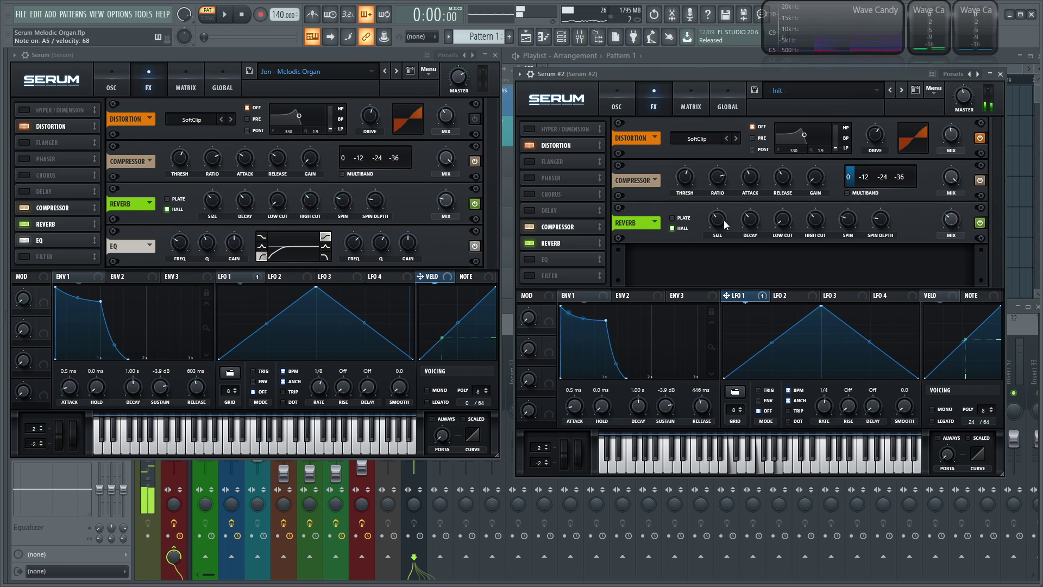
mouse_move(716, 220)
scroll(716, 220, "up", 3)
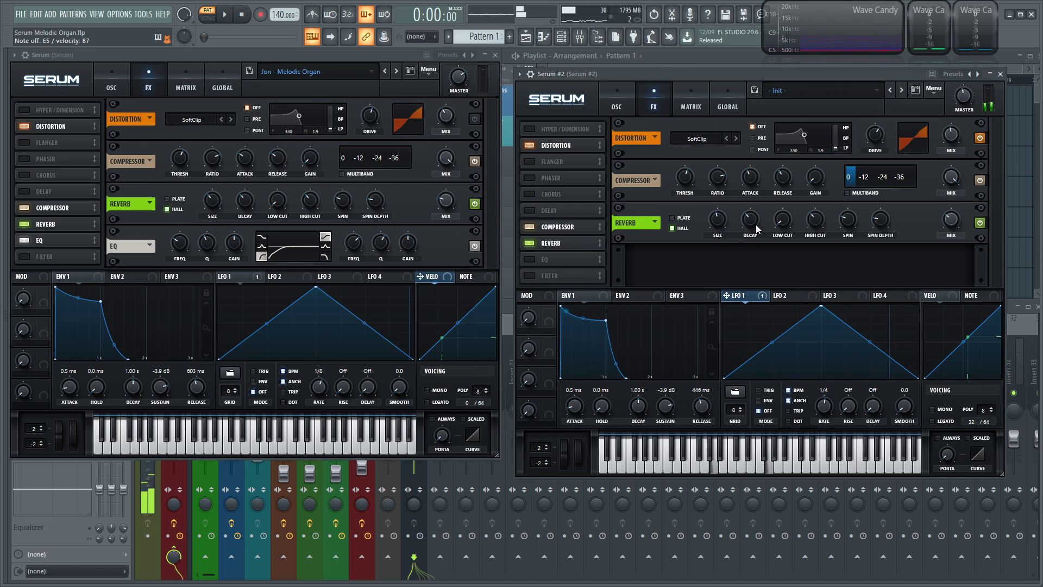
mouse_move(780, 214)
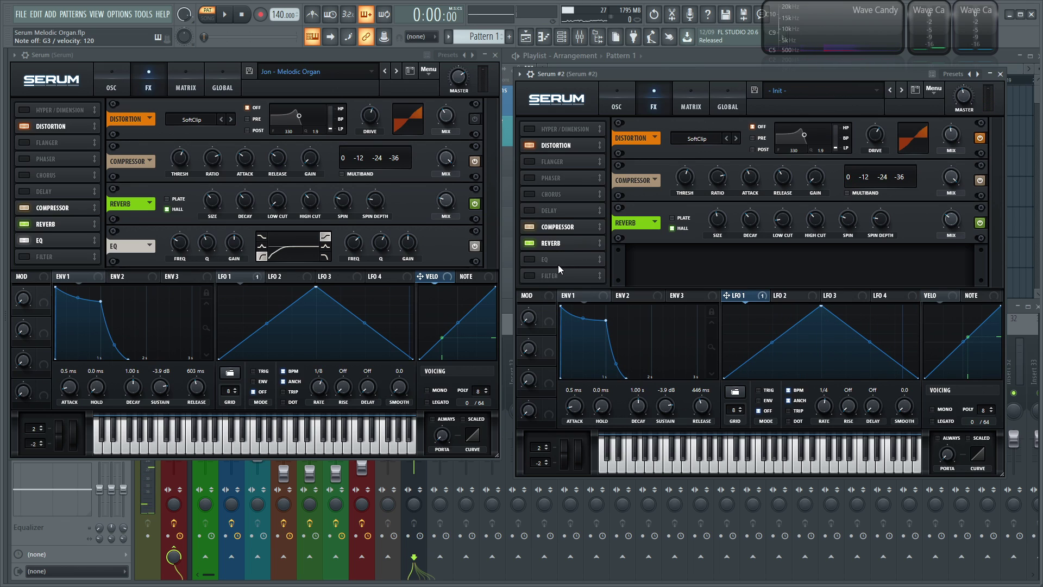
Step: Enable Serum #2's EQ with a low cut on the low band, 45% Q and an adjusted frequency
left_click(529, 260)
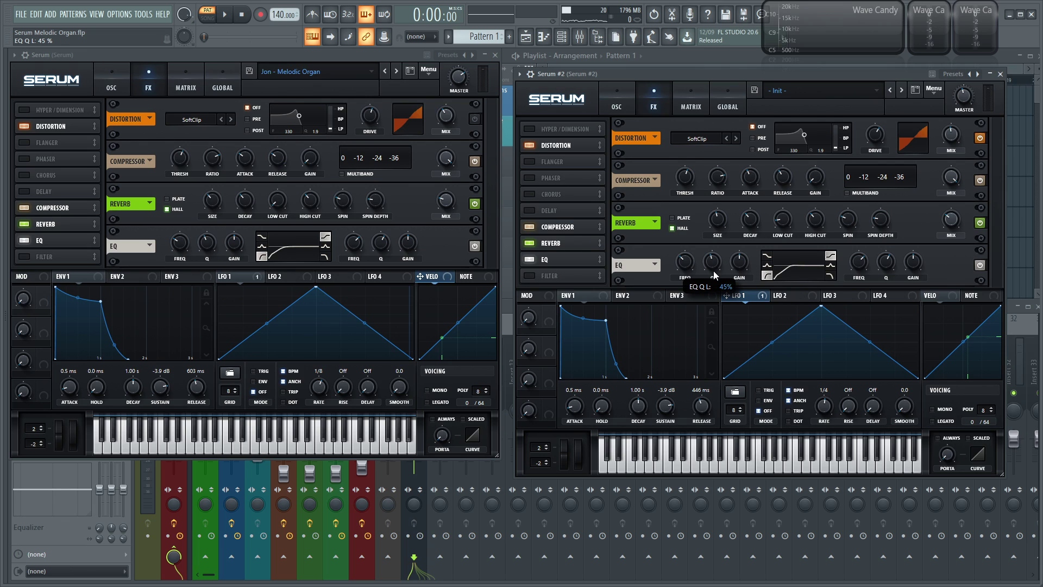
mouse_move(684, 261)
left_mouse_down()
mouse_move(691, 301)
mouse_move(681, 227)
mouse_move(687, 261)
left_mouse_up()
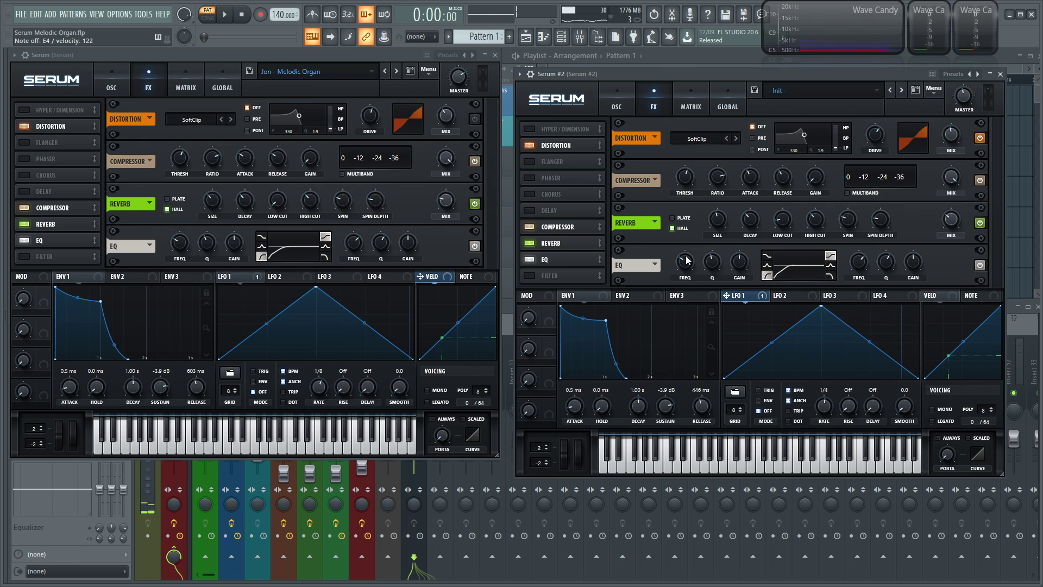
Step: Return both Serum instances to the oscillator view and align the Serum #2 window directly beside the original
left_click(619, 93)
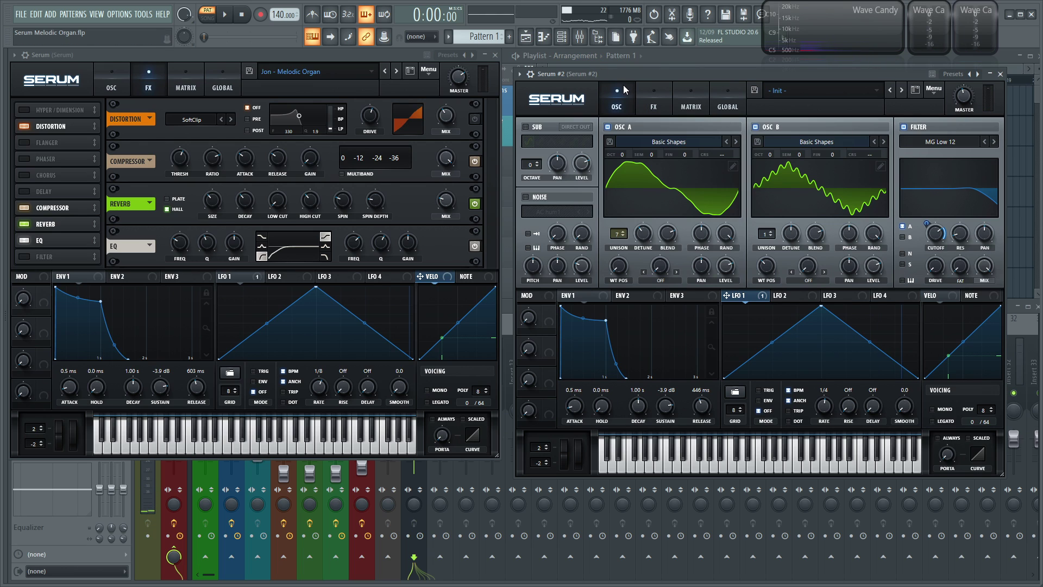
left_click(116, 74)
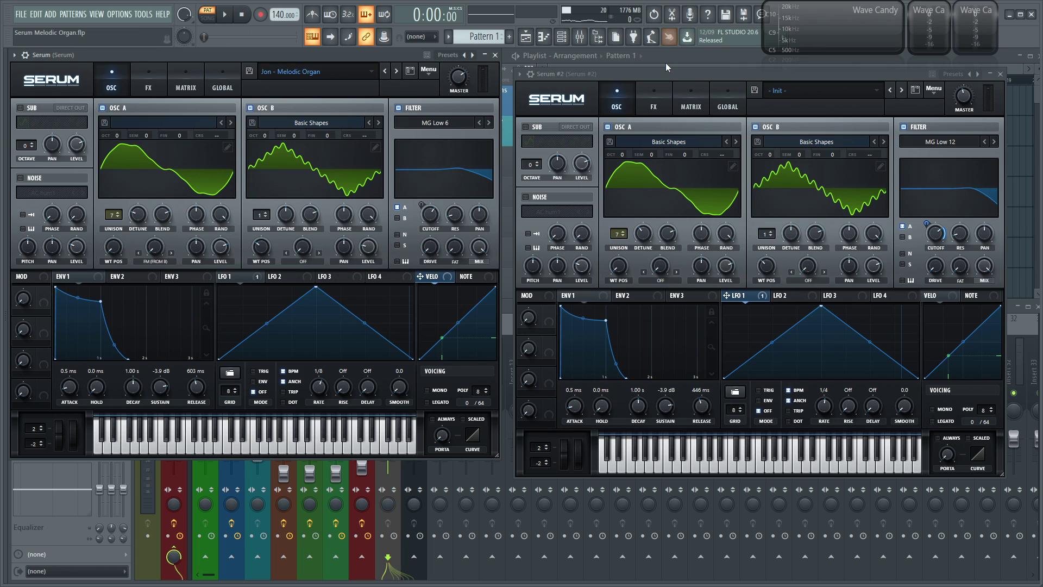
left_click_drag(665, 70, 654, 52)
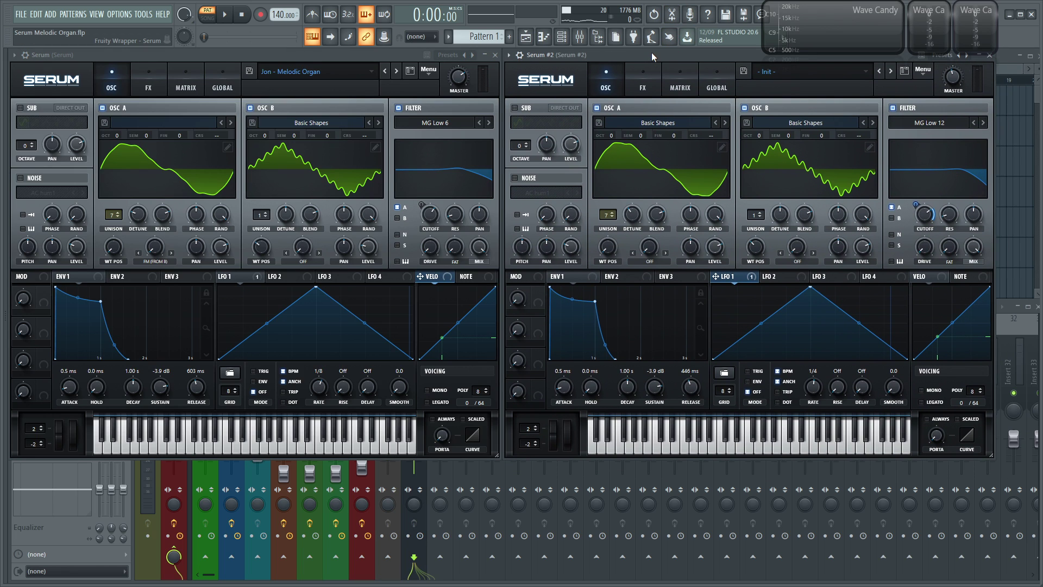